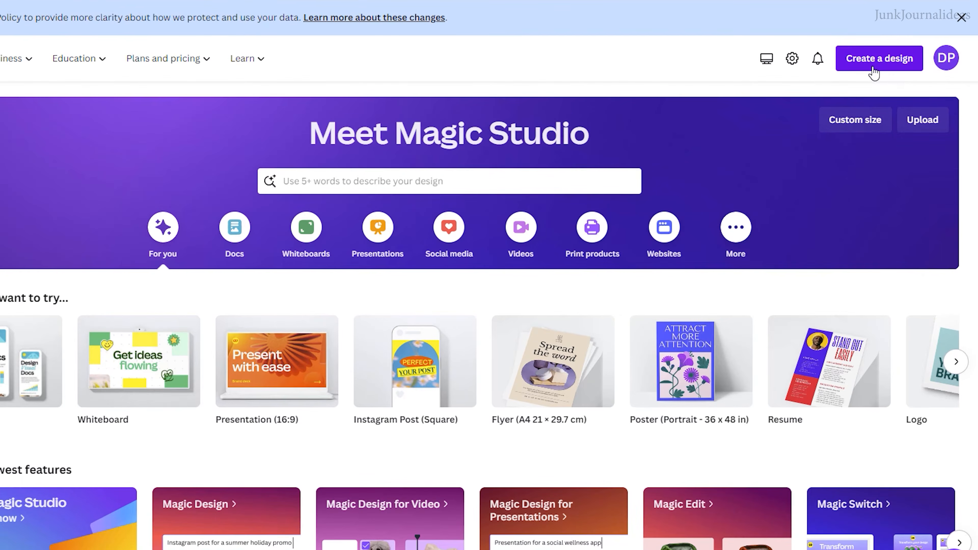
Start a custom-size design measured in inches, with a width of 8.5 and a height of 11.
{"action": "left_click", "coordinate": [773, 110]}
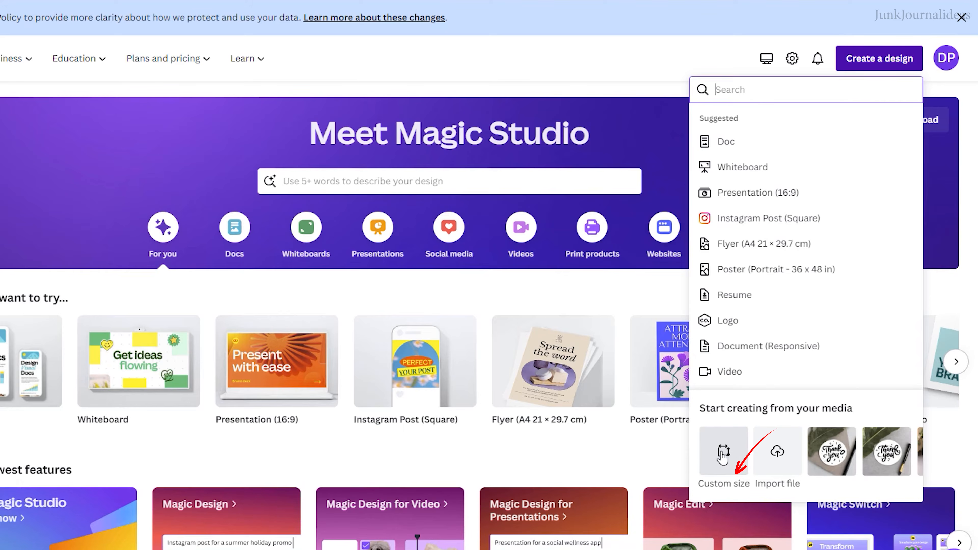
{"action": "left_click", "coordinate": [723, 455]}
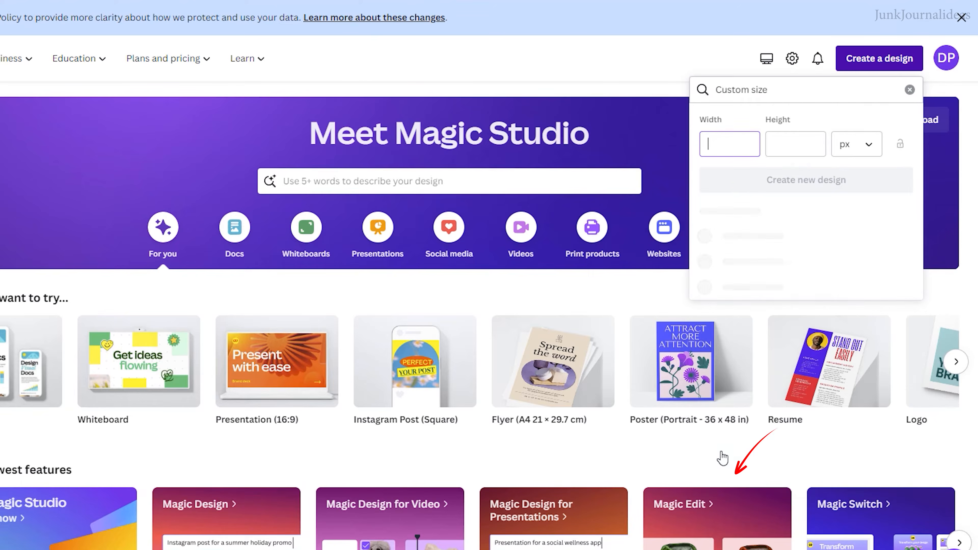
{"action": "left_click", "coordinate": [869, 147]}
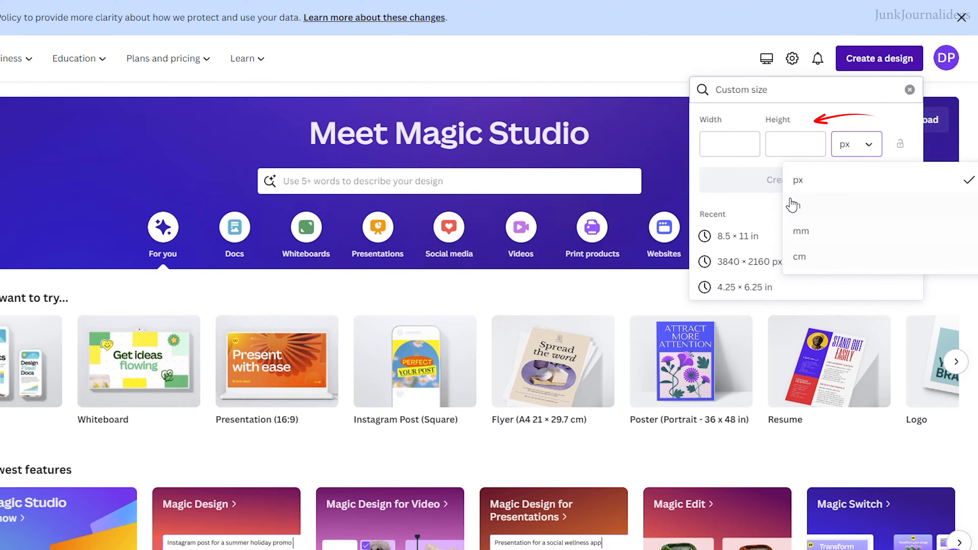
{"action": "left_click", "coordinate": [795, 205]}
{"action": "left_click", "coordinate": [739, 146]}
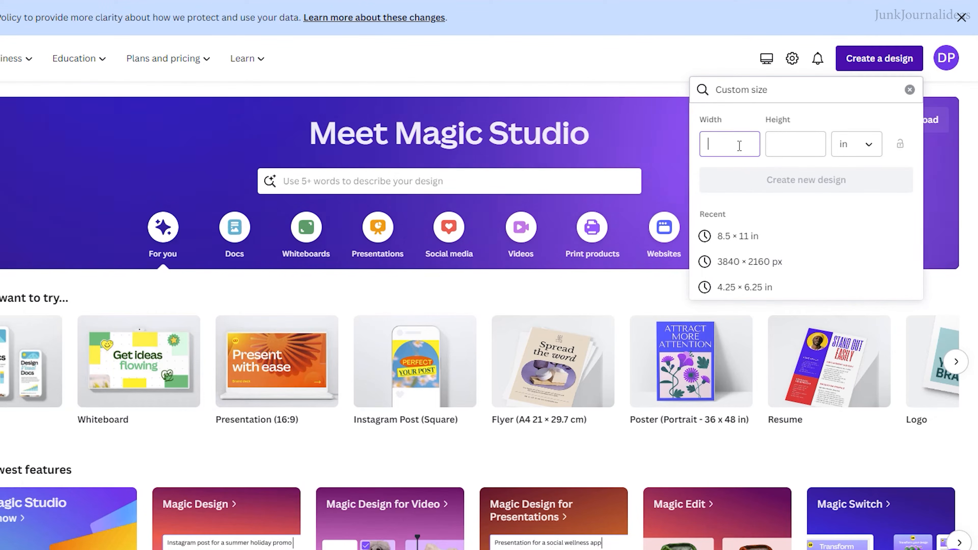
{"action": "type", "text": "8.5"}
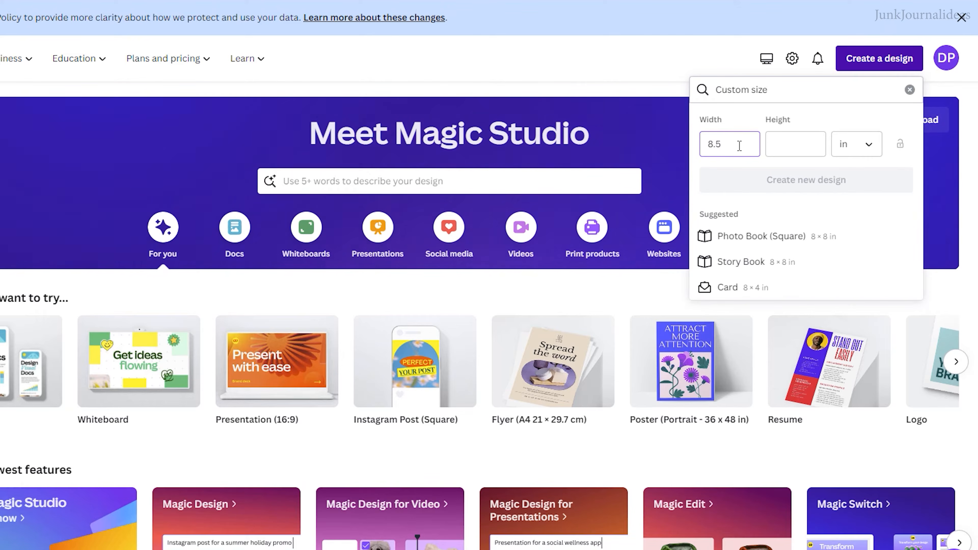
{"action": "left_click", "coordinate": [786, 144]}
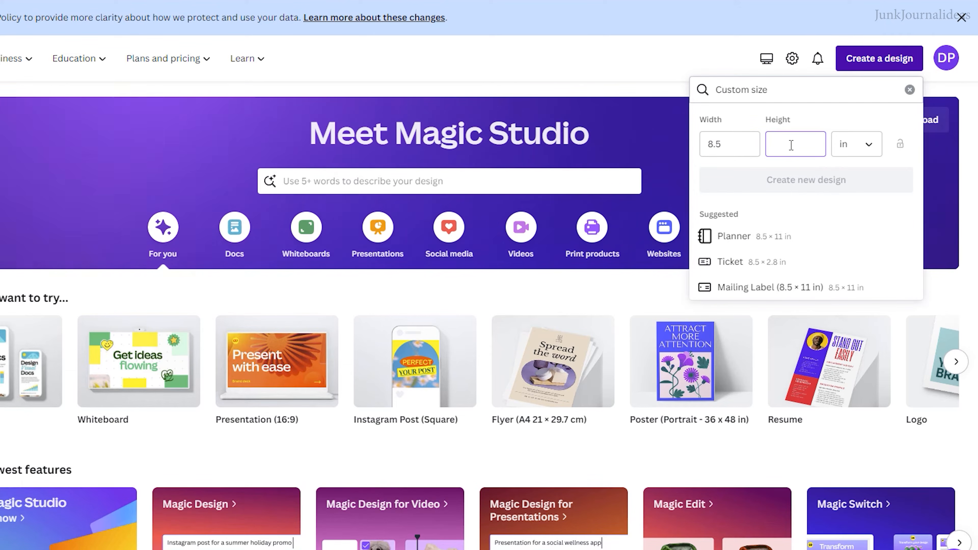
{"action": "type", "text": "11"}
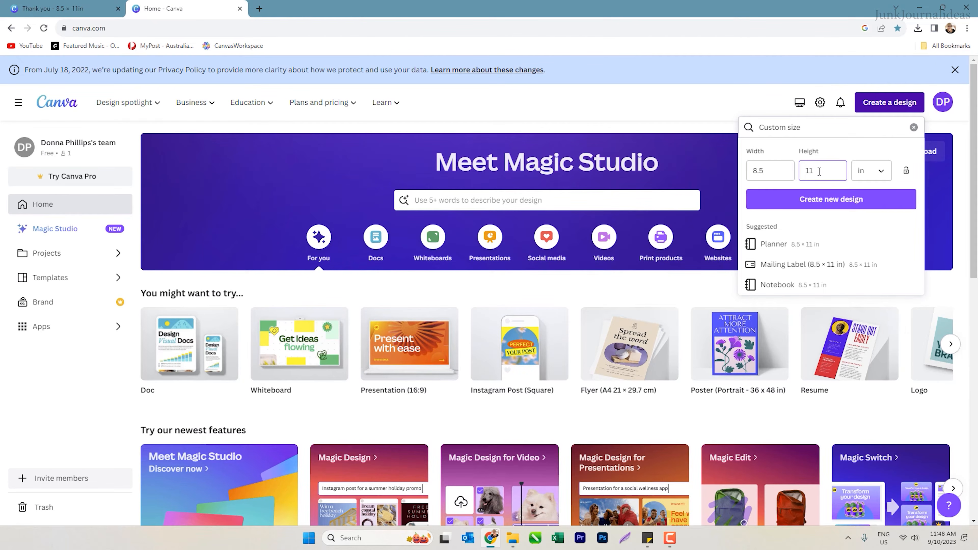
{"action": "left_click", "coordinate": [868, 170]}
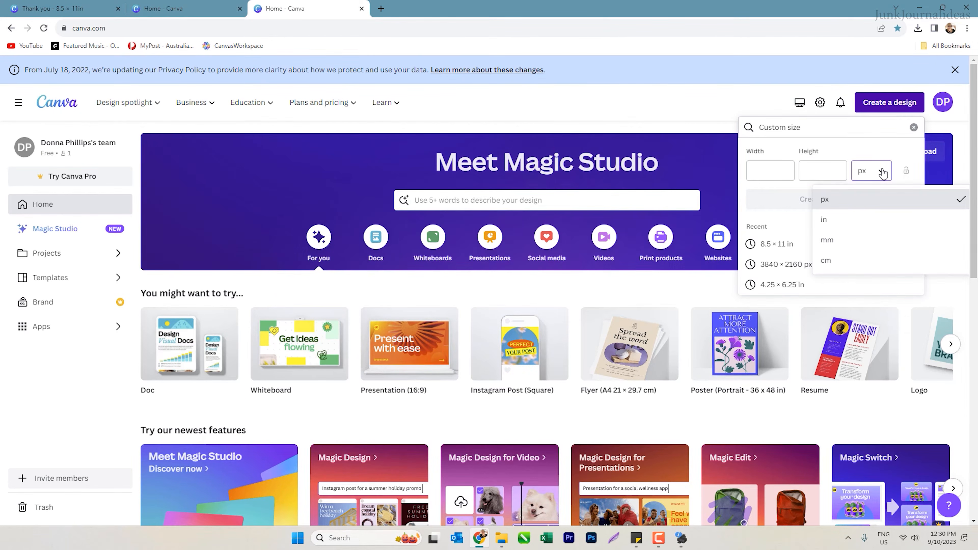
{"action": "left_click", "coordinate": [827, 241]}
{"action": "left_click", "coordinate": [782, 165]}
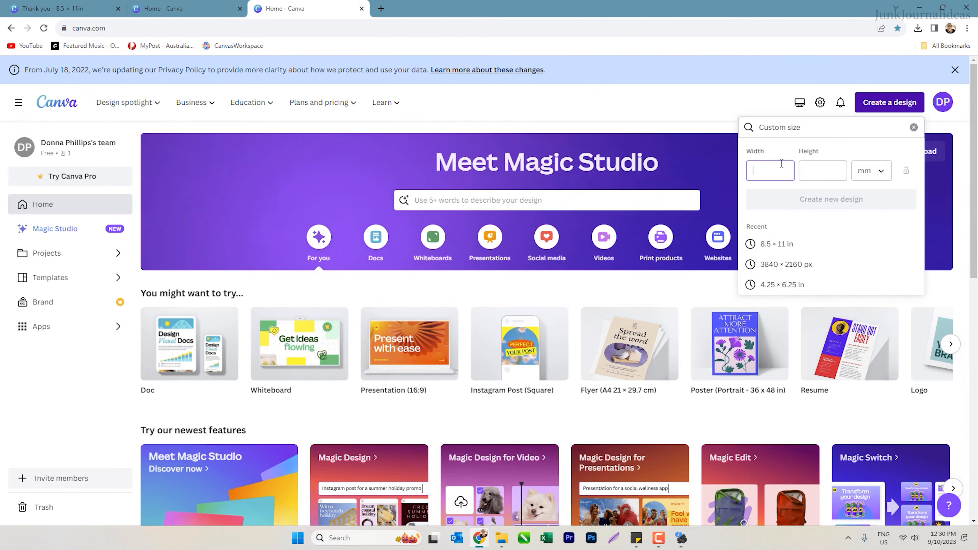
{"action": "type", "text": "21"}
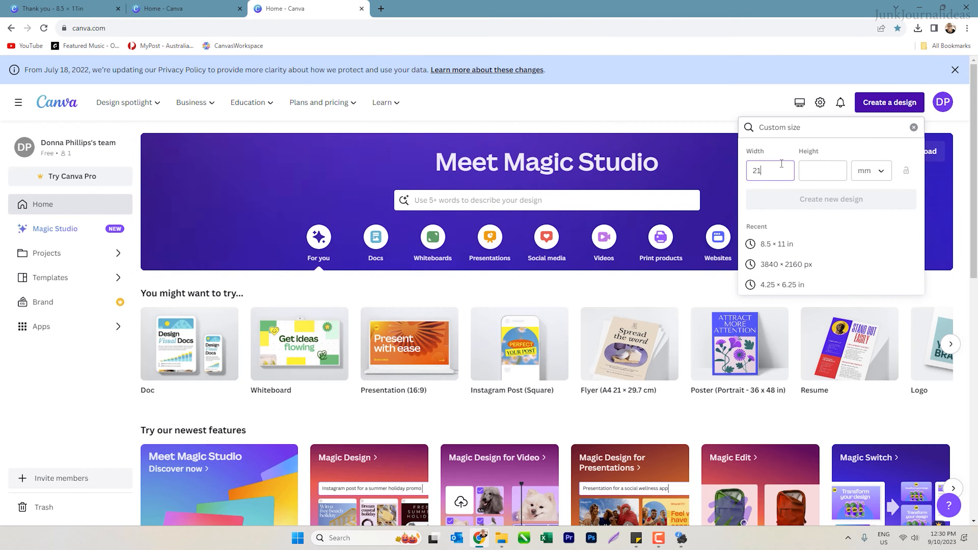
{"action": "left_click", "coordinate": [830, 170]}
{"action": "type", "text": "297"}
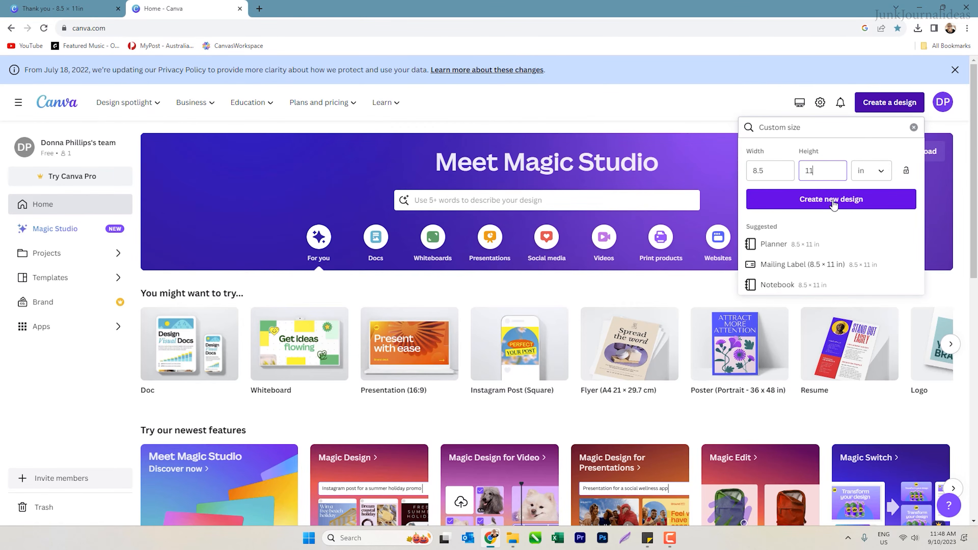
Create the 8.5 × 11 in design and add a circle shape to its blank page.
{"action": "left_click", "coordinate": [833, 200]}
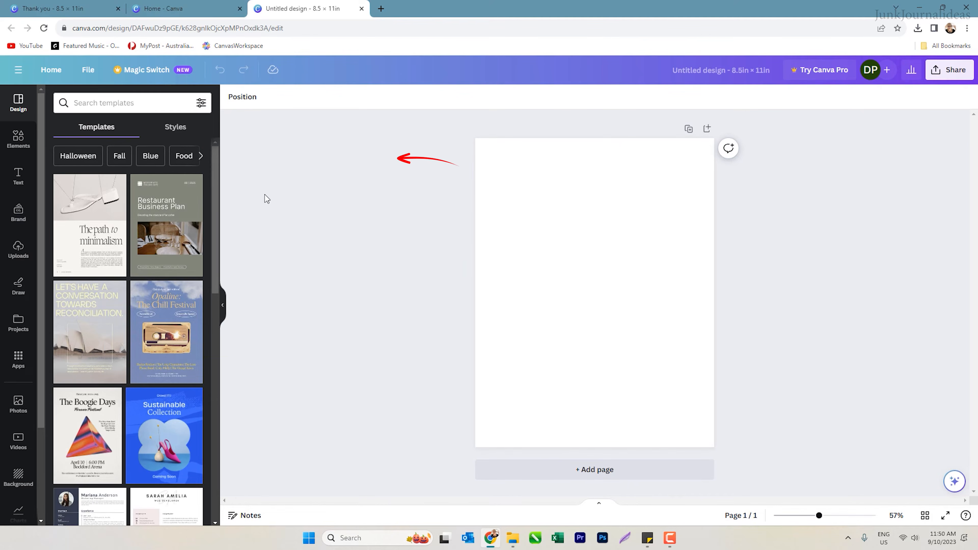
{"action": "left_click", "coordinate": [17, 143]}
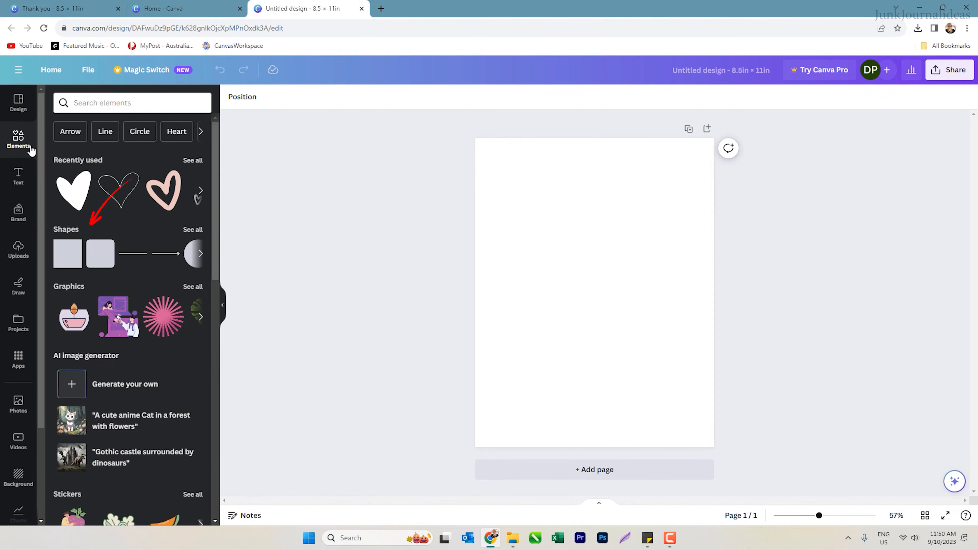
{"action": "left_click", "coordinate": [196, 256]}
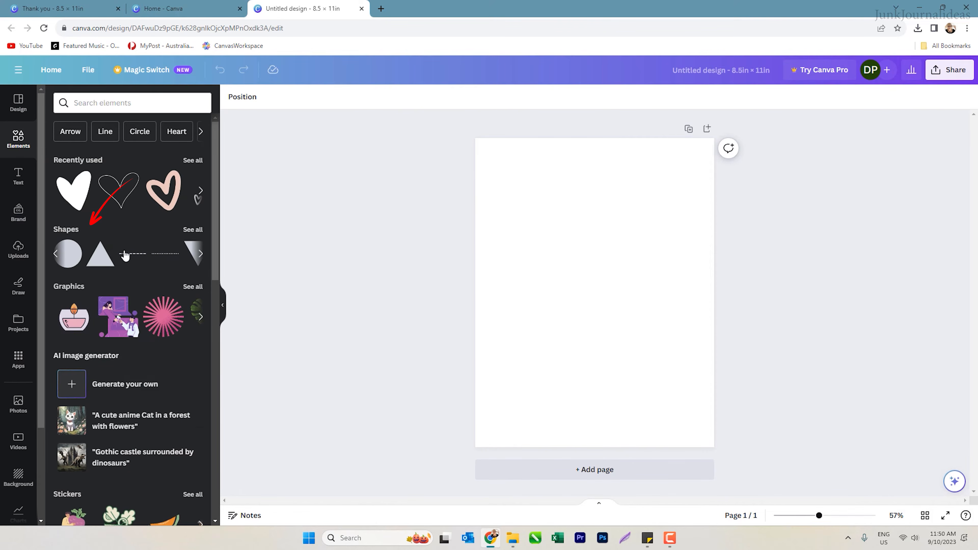
{"action": "left_click", "coordinate": [68, 253]}
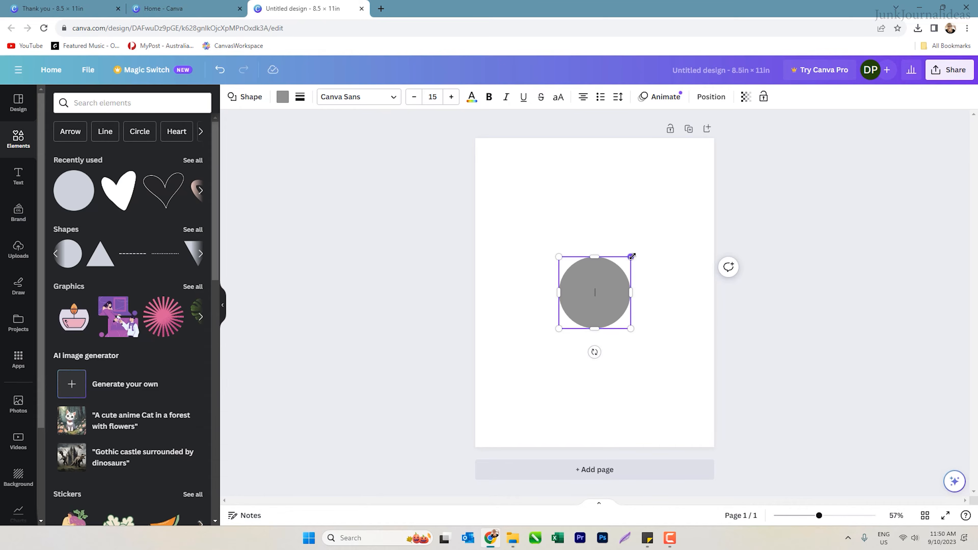
Move the circle near the page's upper-left corner and set its width to 1.25 in with the aspect ratio locked.
{"action": "left_click_drag", "start_coordinate": [631, 257], "coordinate": [617, 286]}
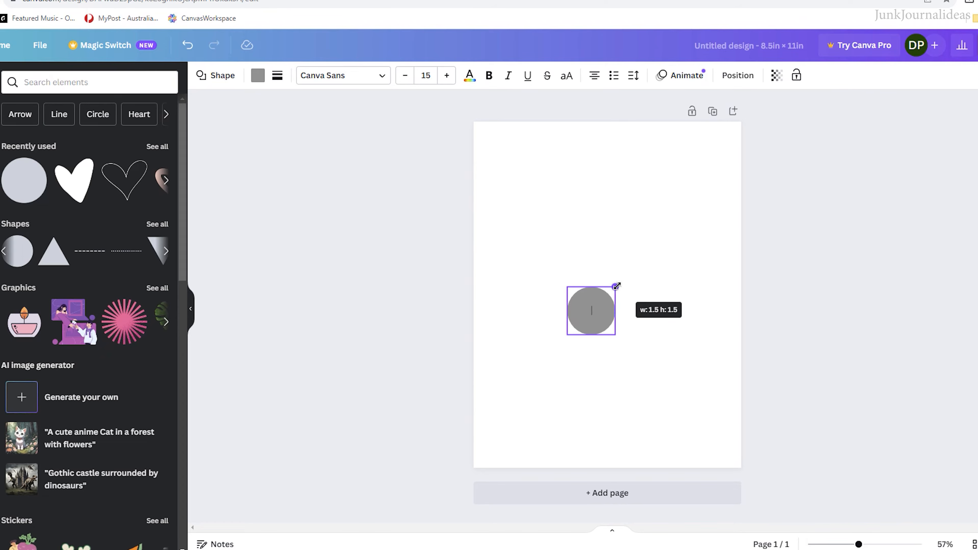
{"action": "mouse_move", "coordinate": [617, 286]}
{"action": "left_mouse_down"}
{"action": "mouse_move", "coordinate": [581, 307]}
{"action": "mouse_move", "coordinate": [520, 190]}
{"action": "mouse_move", "coordinate": [539, 210]}
{"action": "mouse_move", "coordinate": [528, 191]}
{"action": "left_mouse_up"}
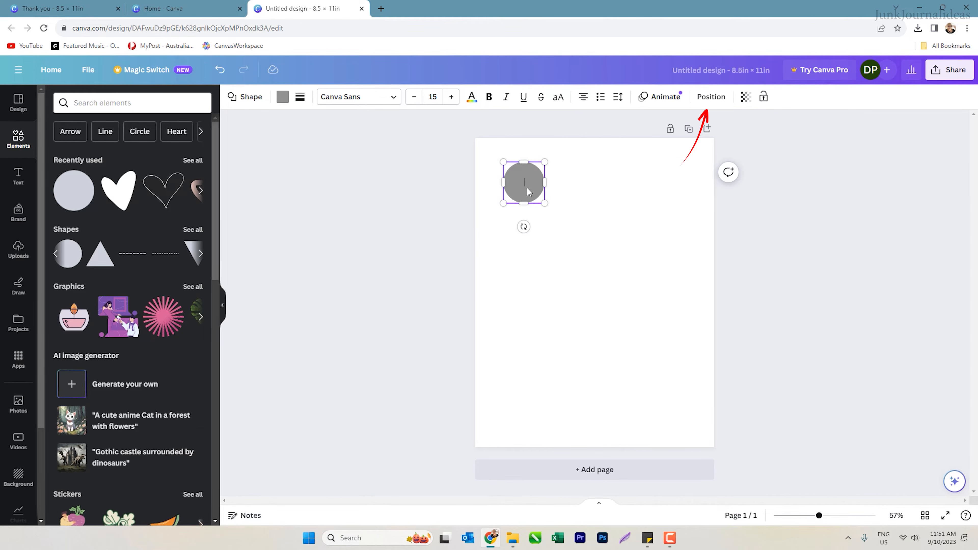
{"action": "left_click", "coordinate": [714, 102]}
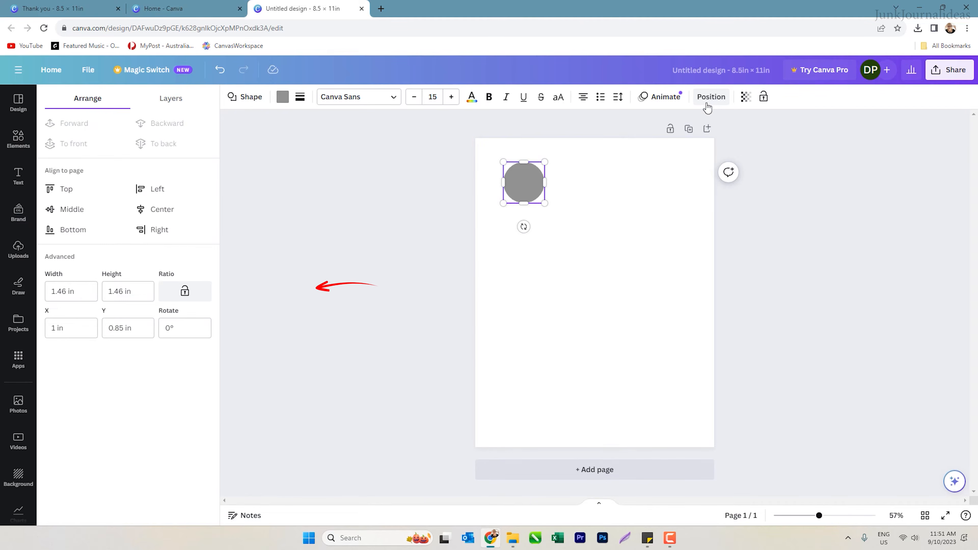
{"action": "left_click", "coordinate": [64, 291]}
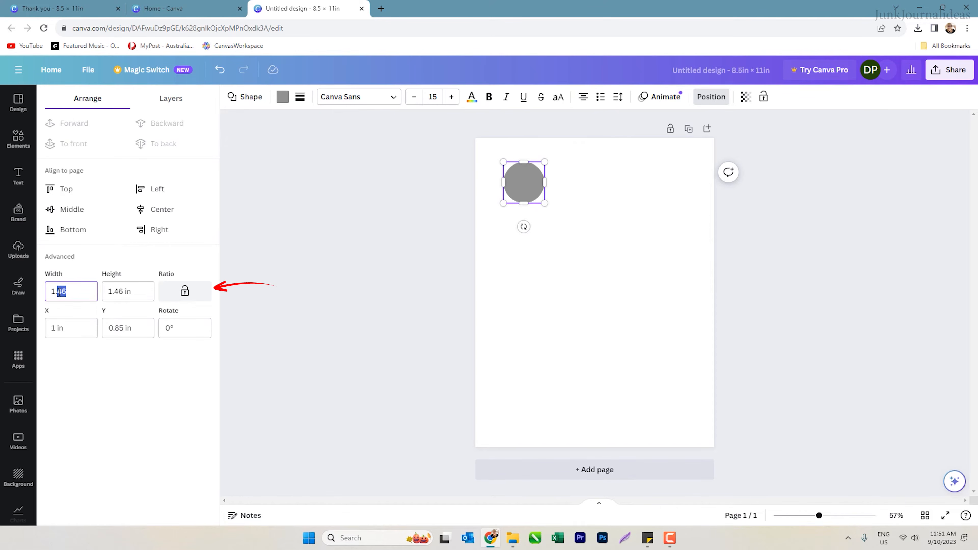
{"action": "left_click", "coordinate": [185, 289]}
{"action": "left_click_drag", "start_coordinate": [65, 293], "coordinate": [62, 292]}
{"action": "type", "text": "25"}
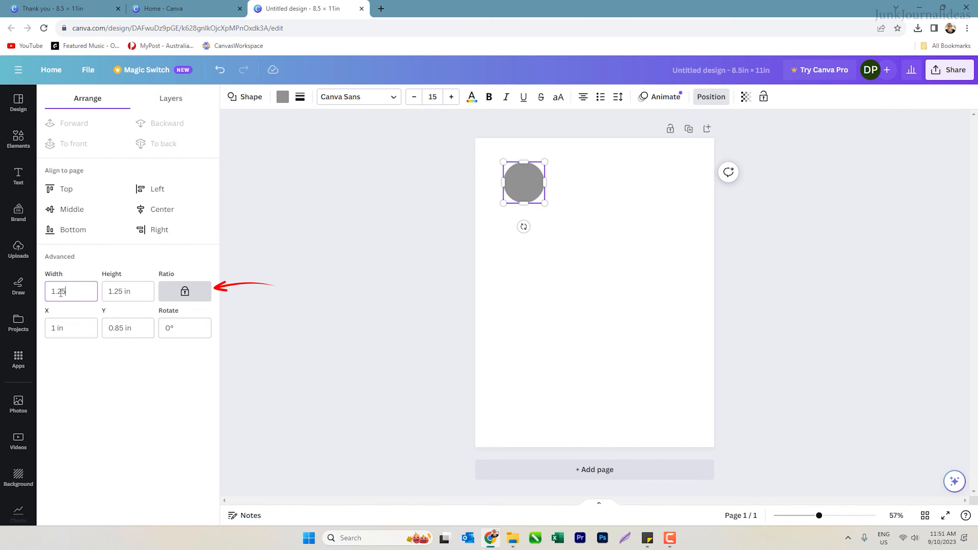
{"action": "key", "text": "Return"}
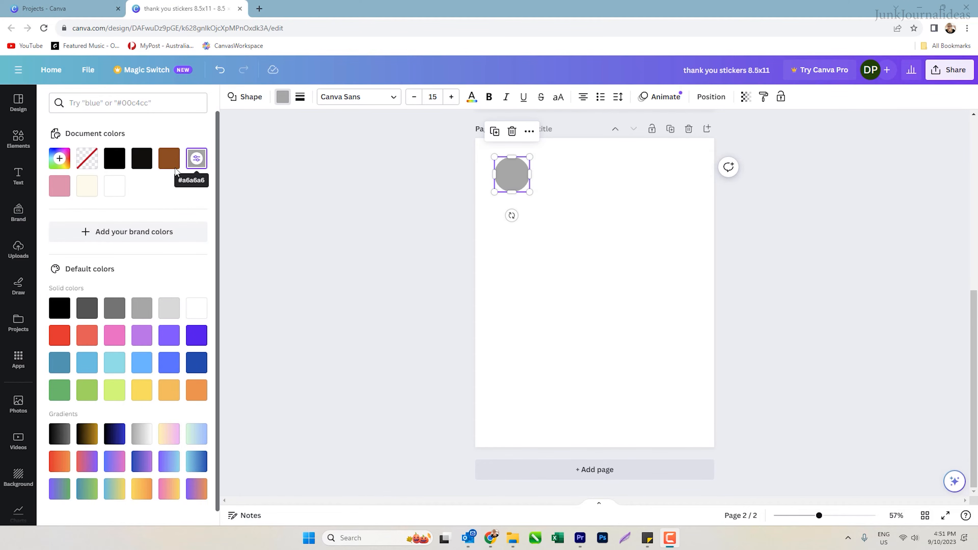
Try a custom #9D5E5E fill on the circle, and recolor it with the brown document color #964c1e.
{"action": "left_click", "coordinate": [59, 161]}
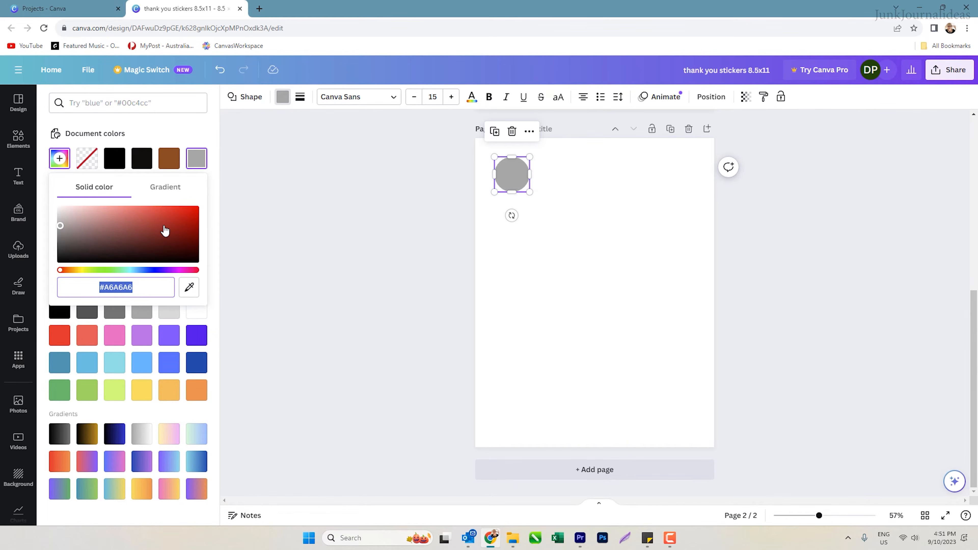
{"action": "left_click", "coordinate": [114, 228]}
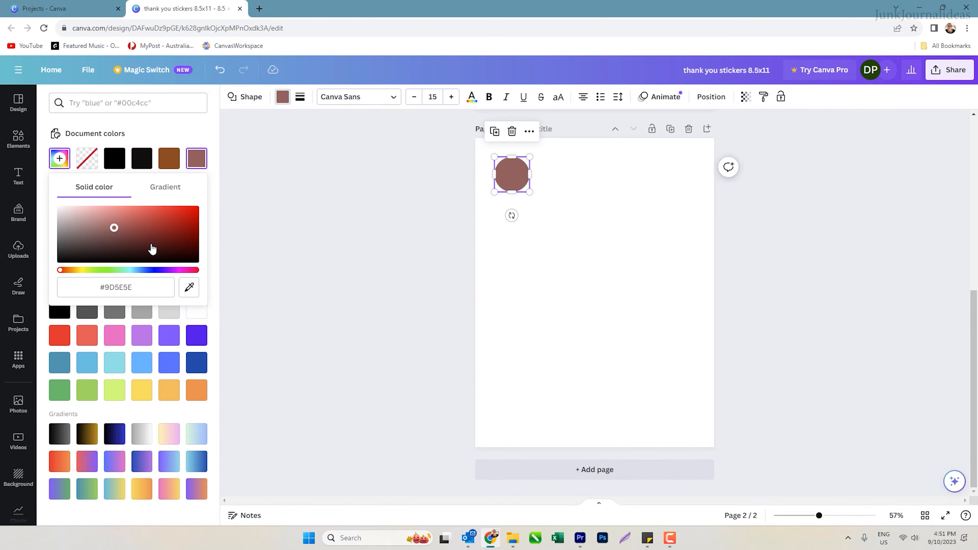
{"action": "left_click", "coordinate": [101, 290]}
{"action": "left_click", "coordinate": [100, 292]}
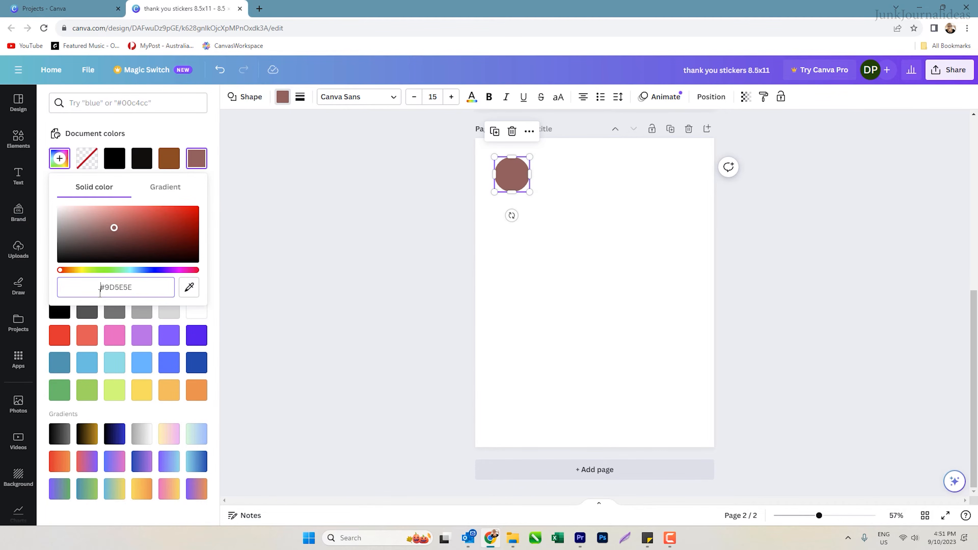
{"action": "left_click_drag", "start_coordinate": [140, 288], "coordinate": [97, 293]}
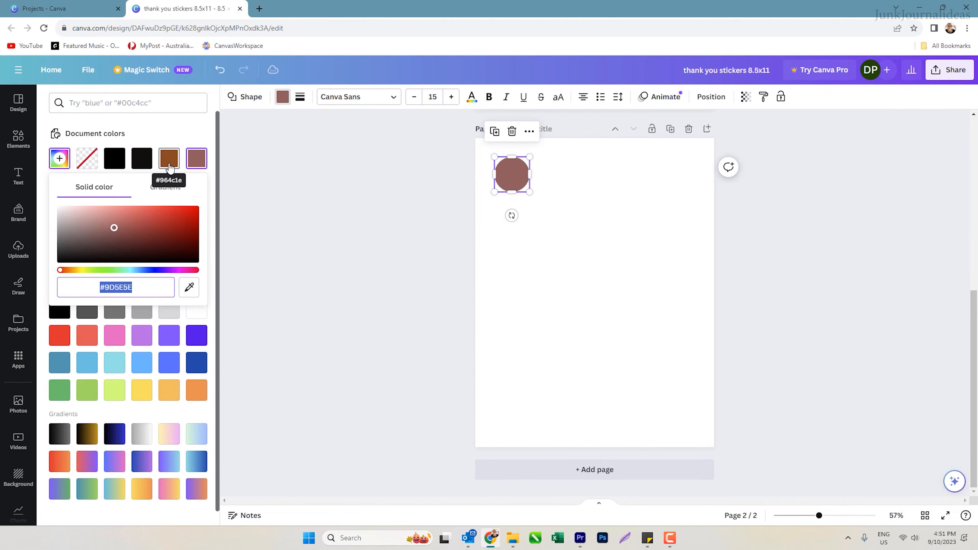
{"action": "left_click", "coordinate": [169, 167]}
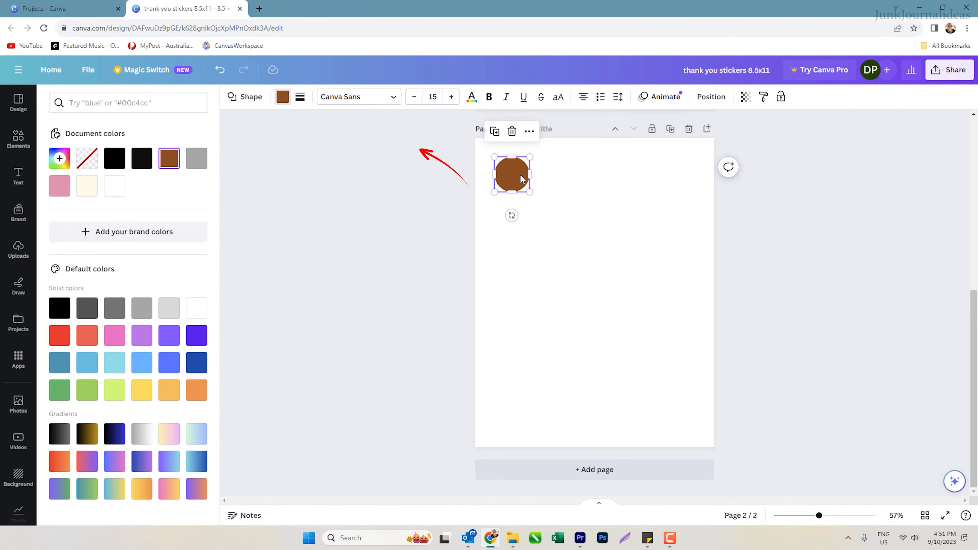
Give the circle a solid border with a weight of 4.
{"action": "left_click", "coordinate": [299, 98]}
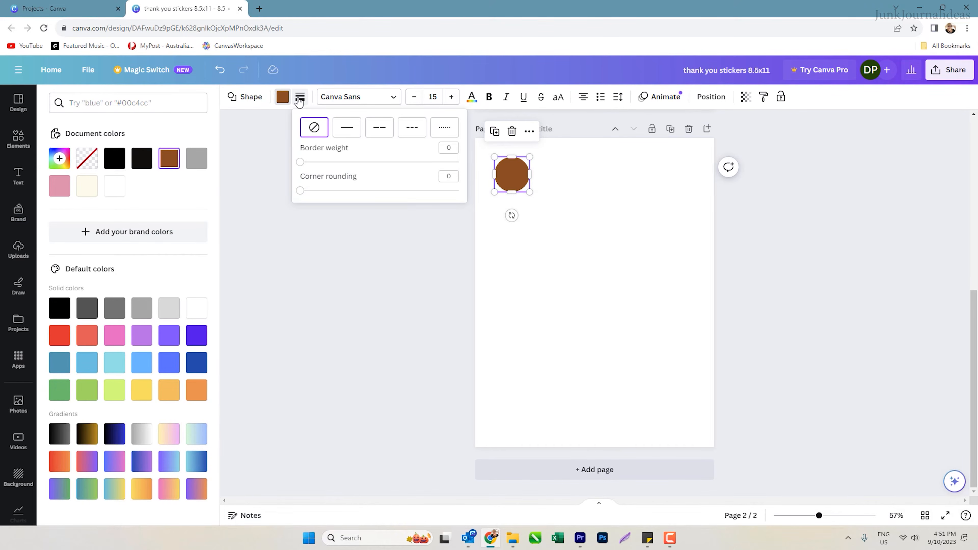
{"action": "left_click", "coordinate": [348, 131]}
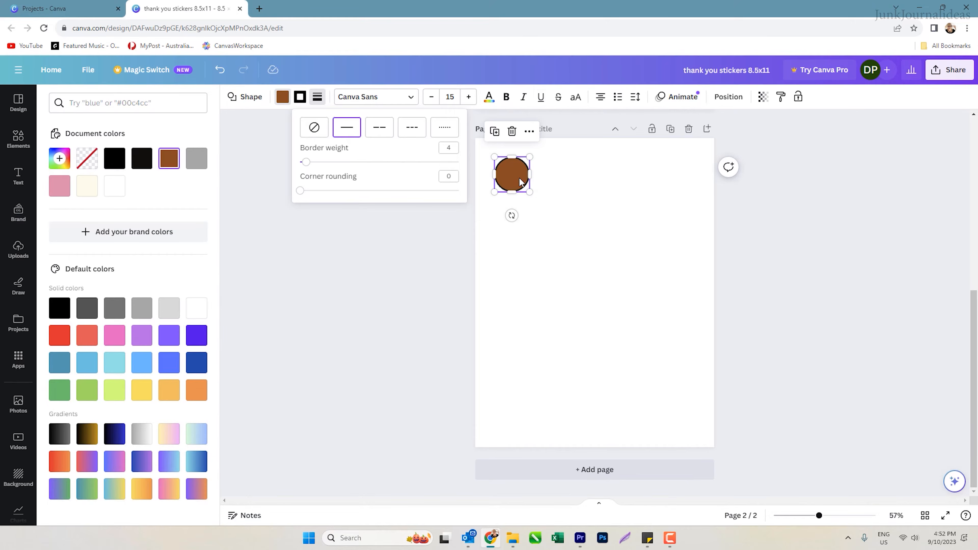
{"action": "left_click", "coordinate": [519, 178]}
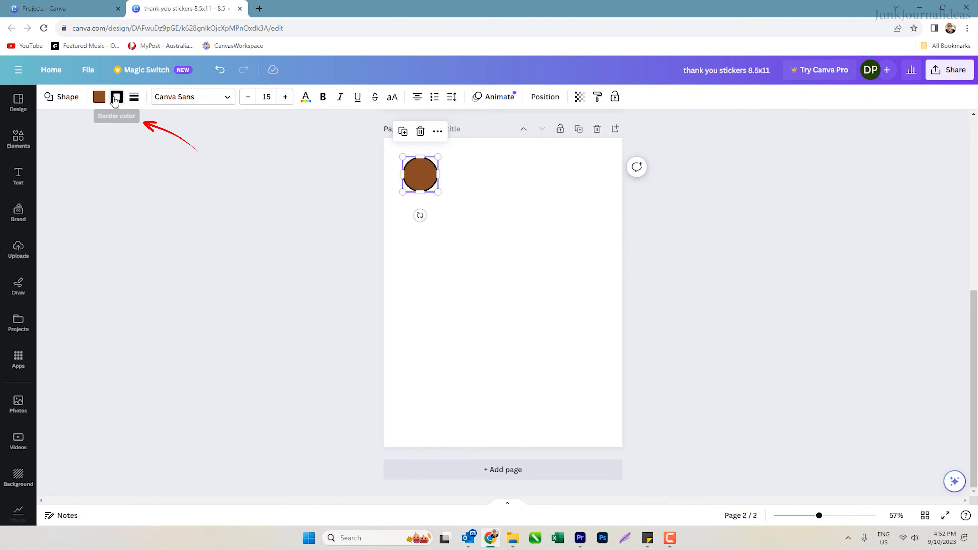
Set the circle's fill to no color, keeping only its black border, and reselect the circle.
{"action": "left_click", "coordinate": [116, 97]}
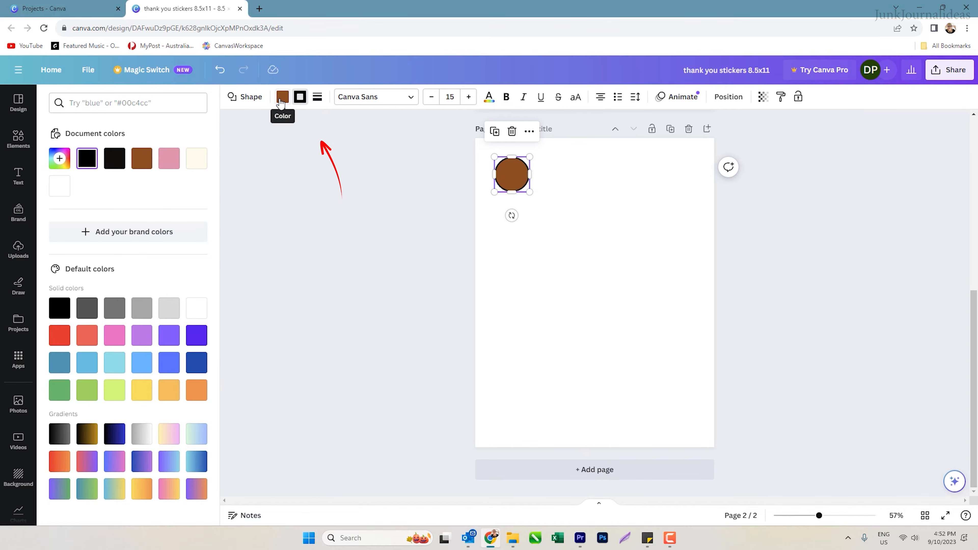
{"action": "left_click", "coordinate": [318, 97]}
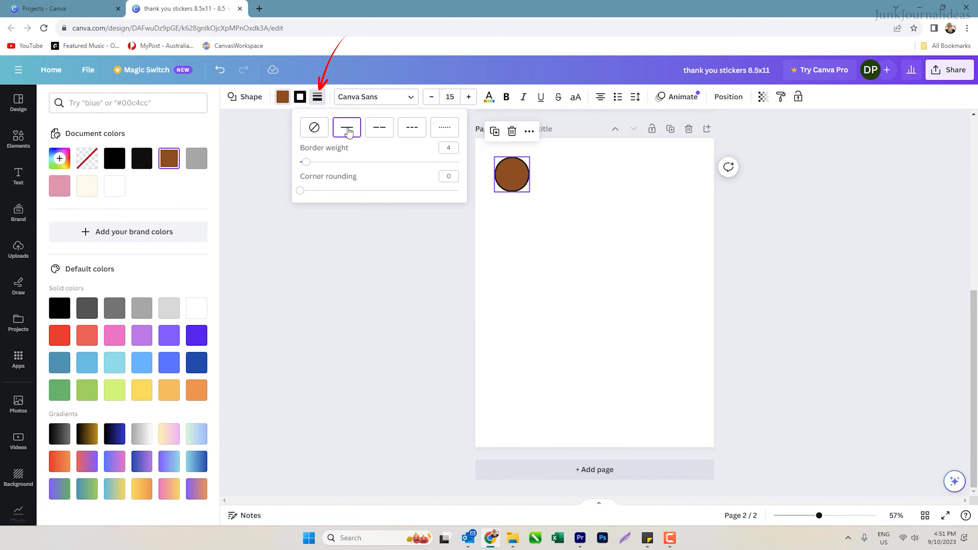
{"action": "left_click", "coordinate": [300, 98]}
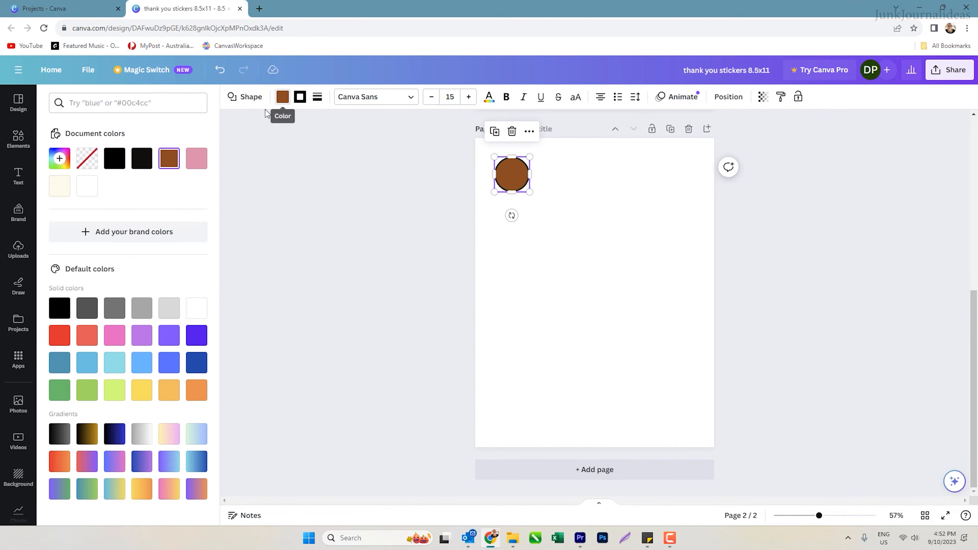
{"action": "left_click", "coordinate": [86, 162]}
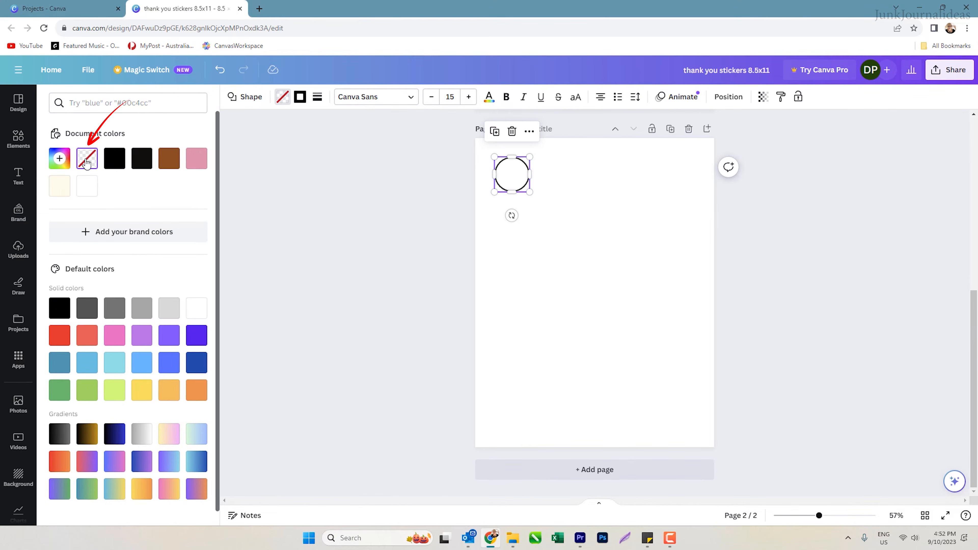
{"action": "left_click", "coordinate": [531, 248]}
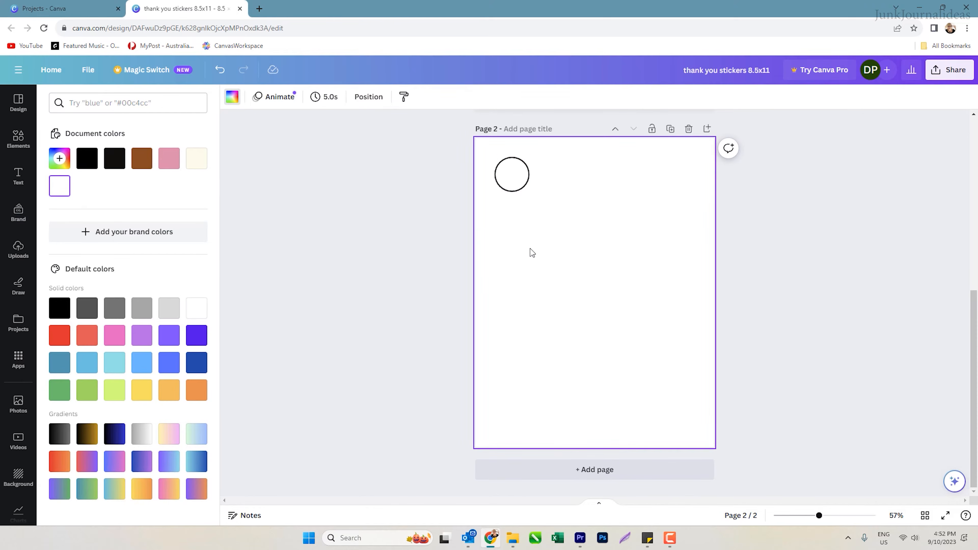
{"action": "left_click", "coordinate": [514, 188]}
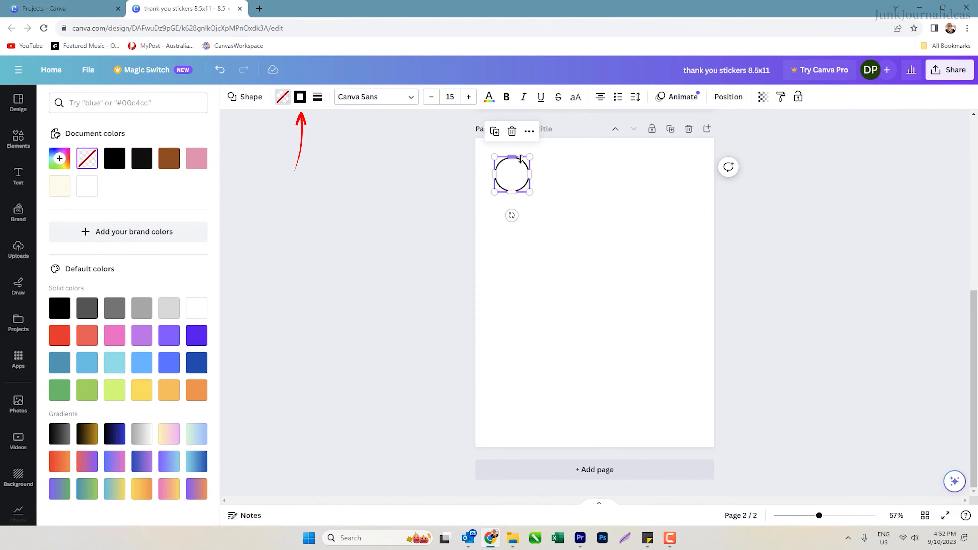
Change the circle's border to the brown document color and shift the circle slightly left.
{"action": "left_click", "coordinate": [300, 98]}
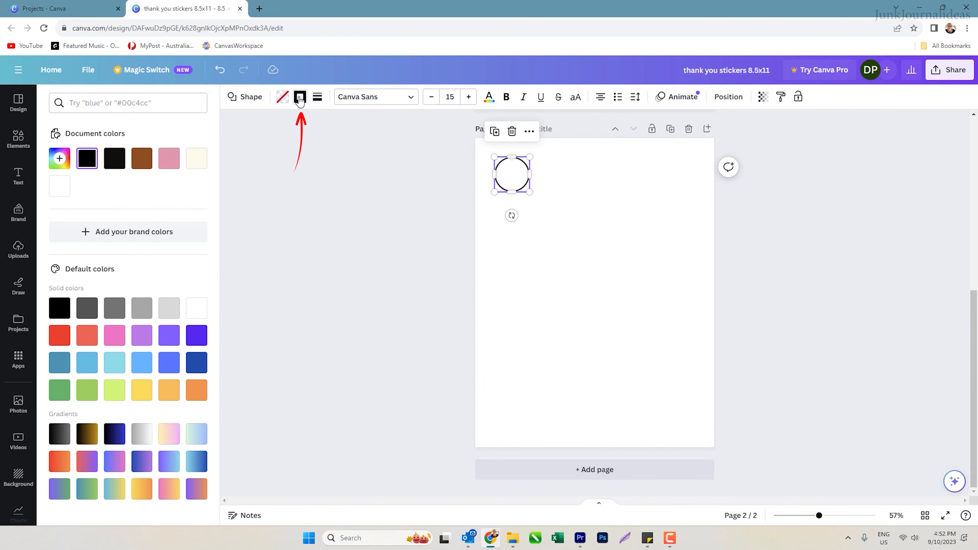
{"action": "left_click", "coordinate": [140, 157]}
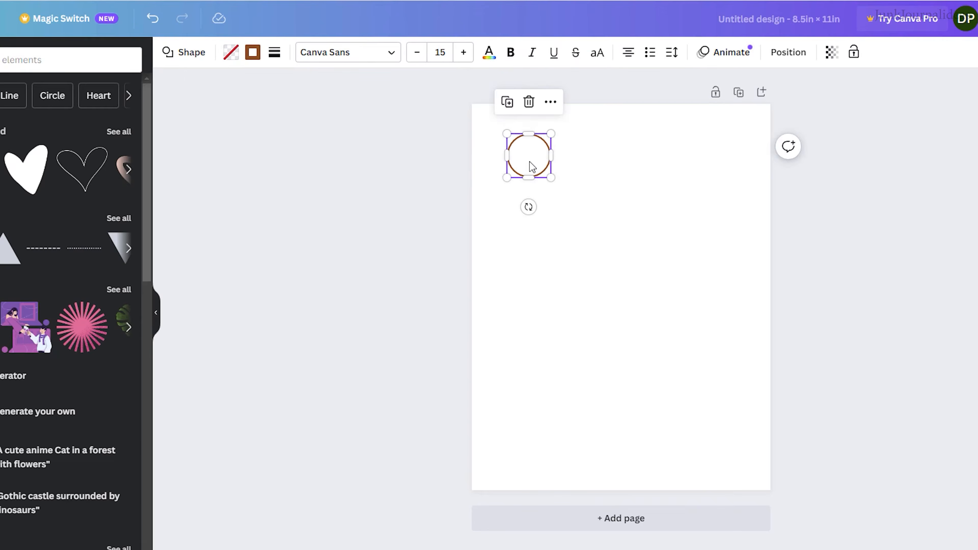
{"action": "left_click_drag", "start_coordinate": [530, 161], "coordinate": [525, 160]}
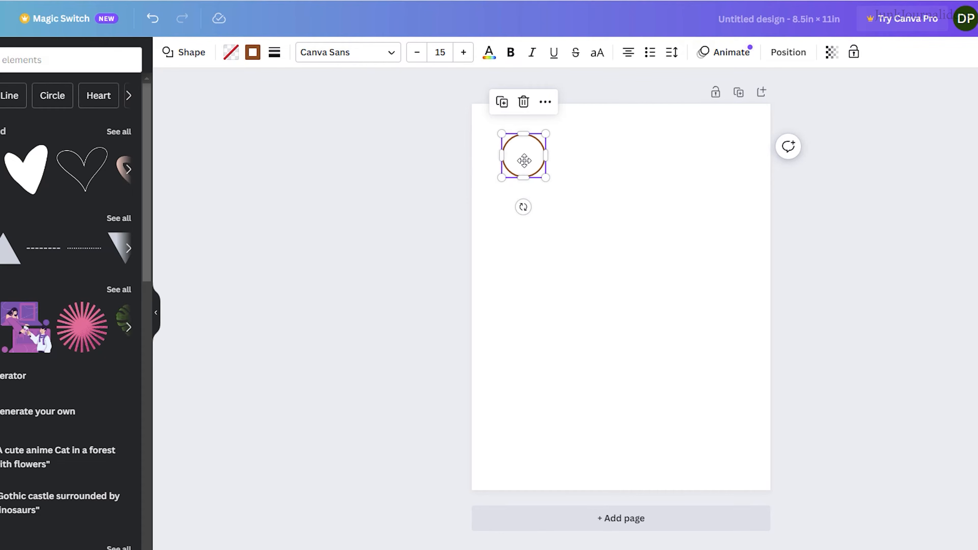
Duplicate the brown circle and enlarge the copy into a concentric outer ring around the original as a spacing guide.
{"action": "key", "text": "ctrl+d"}
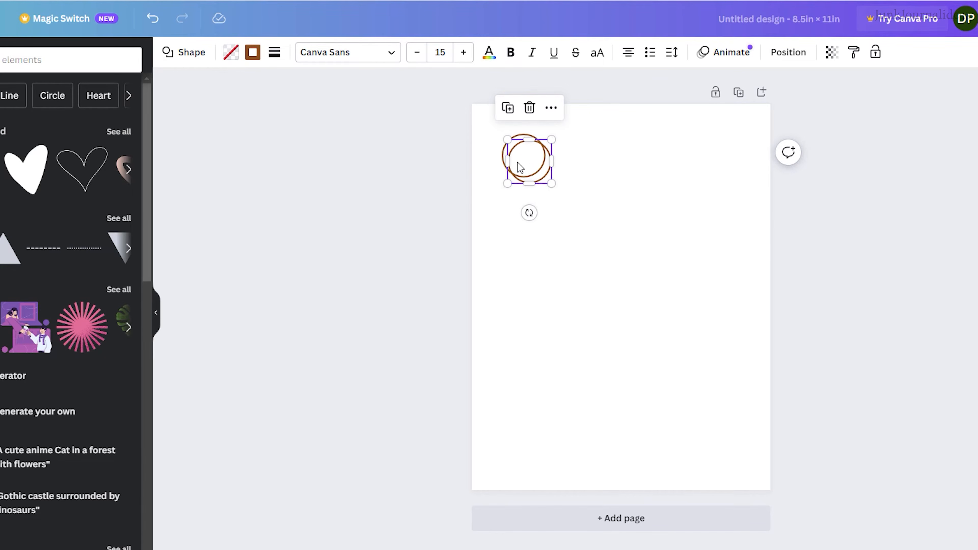
{"action": "mouse_move", "coordinate": [537, 158]}
{"action": "left_mouse_down"}
{"action": "mouse_move", "coordinate": [599, 151]}
{"action": "mouse_move", "coordinate": [626, 188]}
{"action": "mouse_move", "coordinate": [583, 164]}
{"action": "mouse_move", "coordinate": [534, 163]}
{"action": "left_mouse_up"}
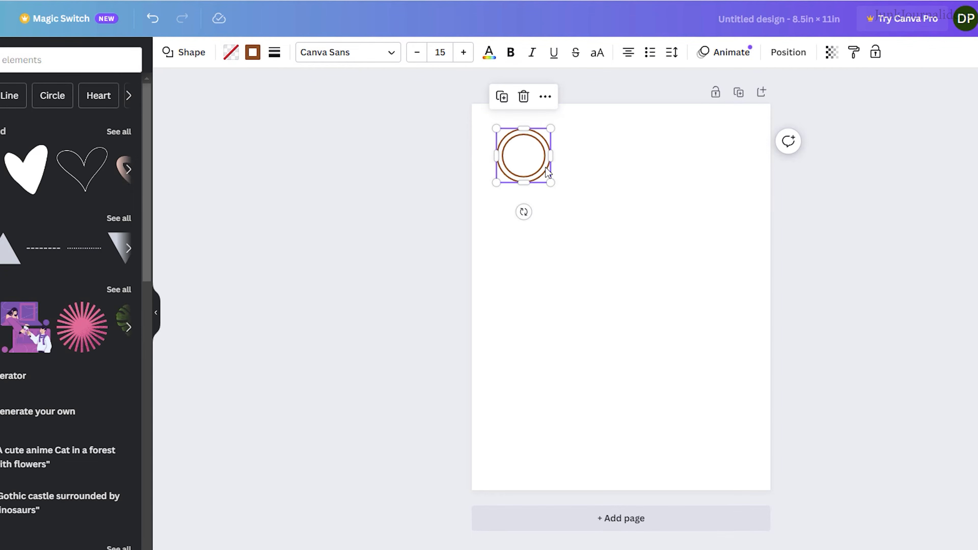
Copy the concentric circle pair and paste three copies beside it to form an evenly spaced row of four.
{"action": "left_click", "coordinate": [619, 190]}
{"action": "left_click_drag", "start_coordinate": [485, 120], "coordinate": [577, 198]}
{"action": "key", "text": "ctrl+c"}
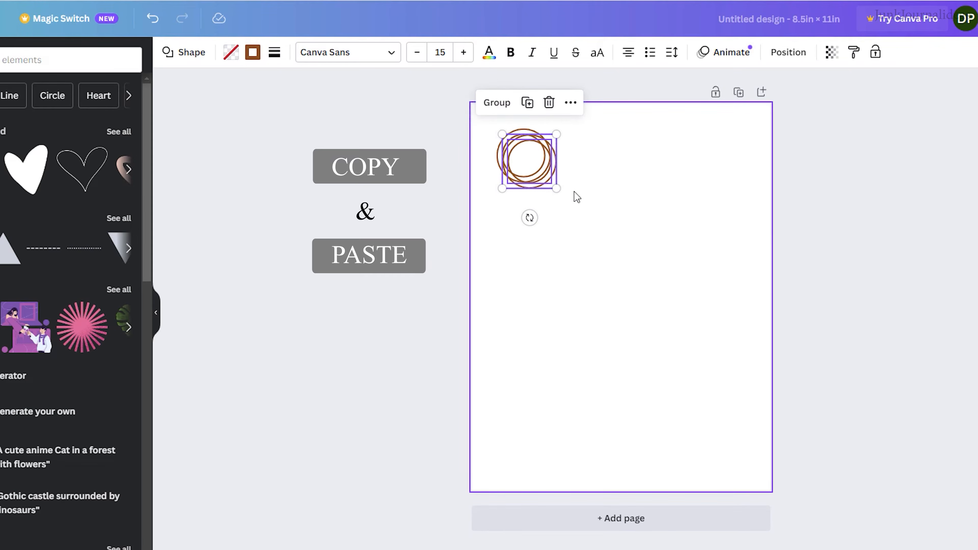
{"action": "key", "text": "ctrl+v"}
{"action": "left_click_drag", "start_coordinate": [539, 164], "coordinate": [589, 150]}
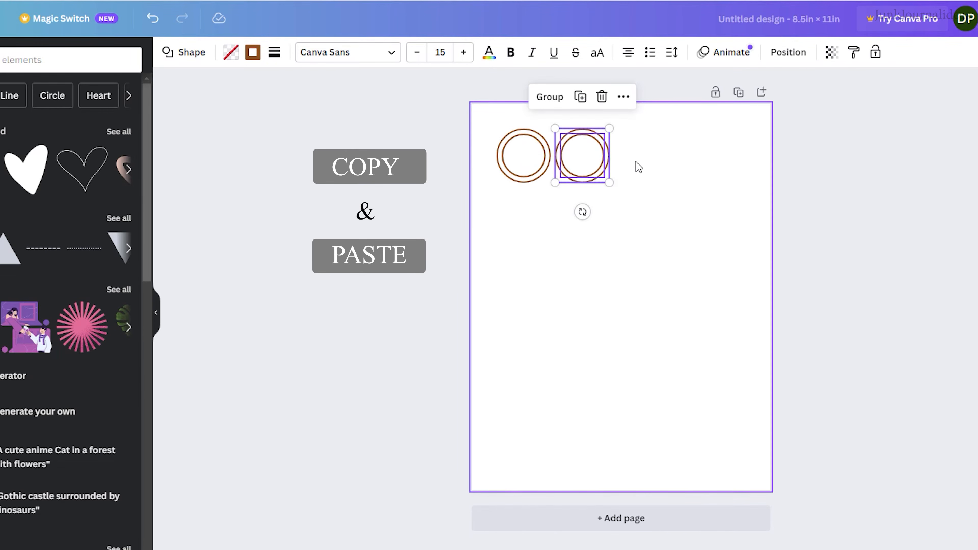
{"action": "key", "text": "ctrl+v"}
{"action": "left_click_drag", "start_coordinate": [524, 159], "coordinate": [636, 156]}
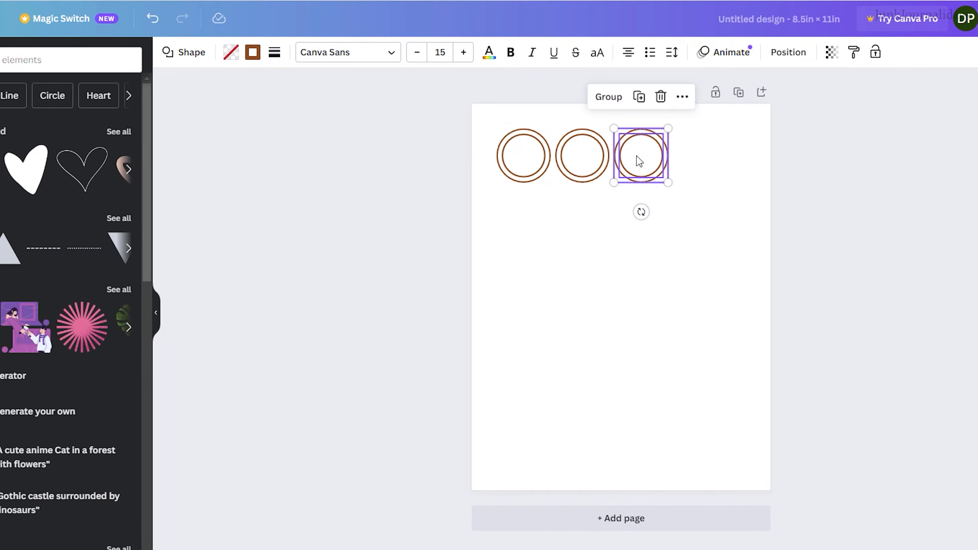
{"action": "key", "text": "ctrl+v"}
{"action": "left_click_drag", "start_coordinate": [531, 166], "coordinate": [704, 157]}
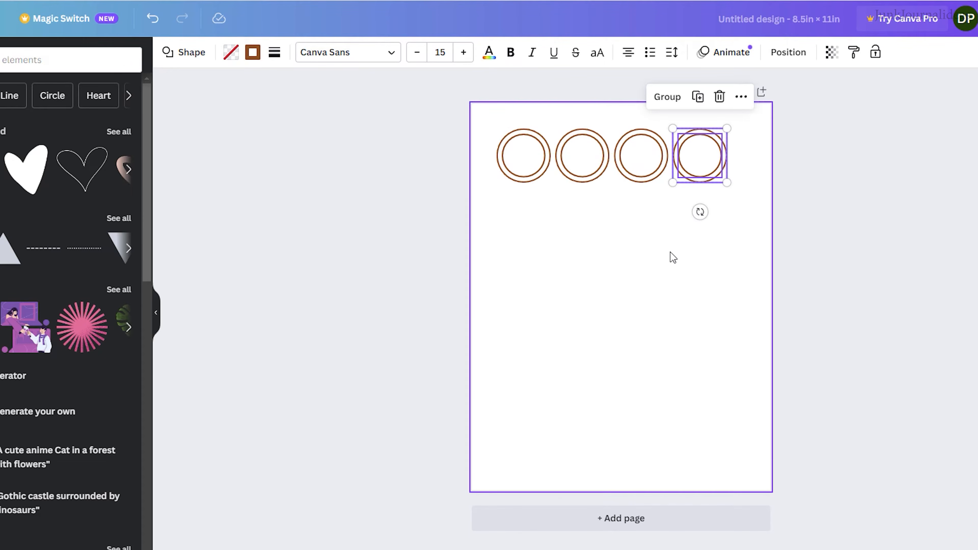
Shift the whole row of four circle pairs left to make room for another pair.
{"action": "left_click", "coordinate": [665, 274]}
{"action": "left_click_drag", "start_coordinate": [457, 118], "coordinate": [714, 157]}
{"action": "key", "text": "shift+Left"}
{"action": "key", "text": "shift+Left"}
{"action": "key", "text": "shift+Left"}
{"action": "key", "text": "shift+Left"}
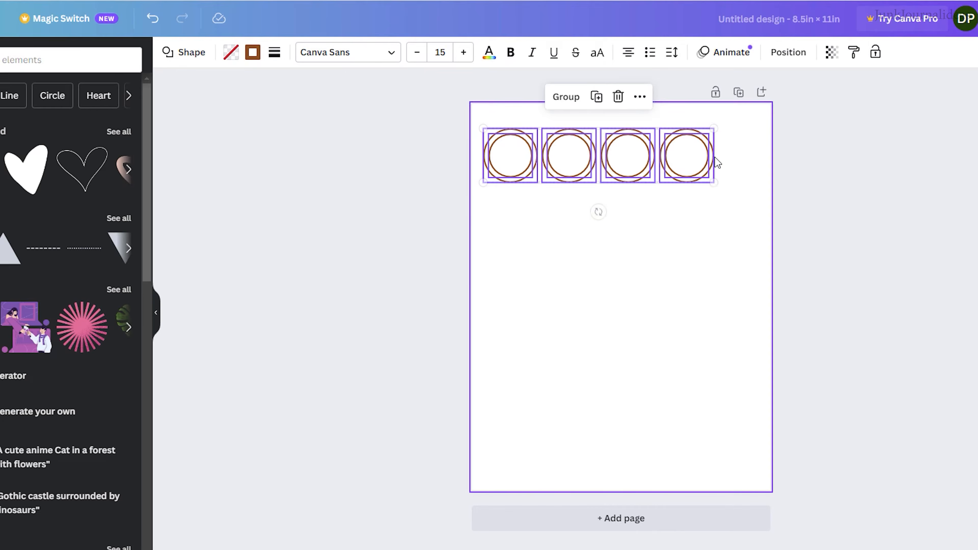
Paste a fifth circle pair and place it at the right end of the row, aligned with the others.
{"action": "left_click", "coordinate": [696, 244]}
{"action": "left_click", "coordinate": [677, 166]}
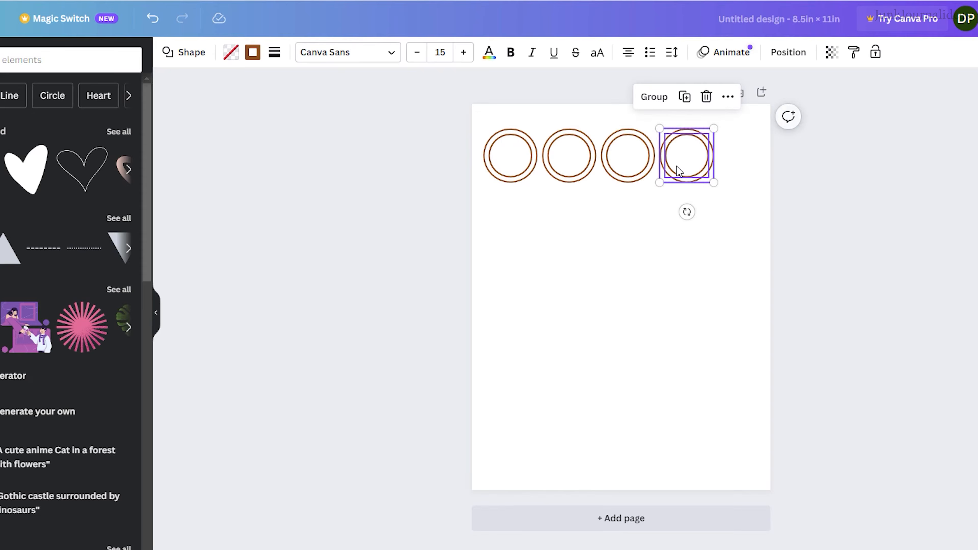
{"action": "key", "text": "ctrl+v"}
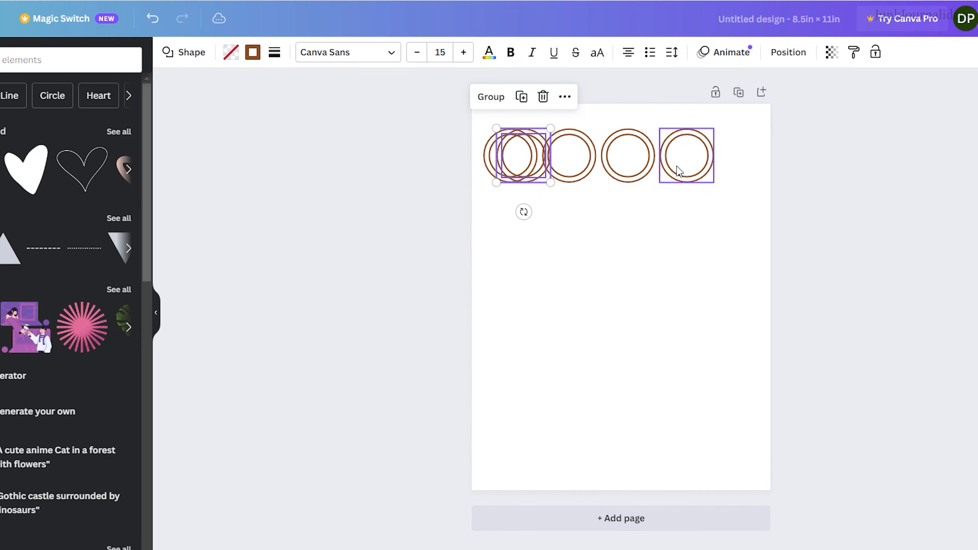
{"action": "left_click_drag", "start_coordinate": [526, 155], "coordinate": [749, 155]}
Nudge the entire row of five circle pairs left until it fits within the page width.
{"action": "left_click", "coordinate": [396, 147]}
{"action": "left_click_drag", "start_coordinate": [443, 110], "coordinate": [807, 204]}
{"action": "key", "text": "Left"}
{"action": "key", "text": "Left"}
{"action": "key", "text": "Left"}
{"action": "key", "text": "Left"}
{"action": "key", "text": "Left"}
{"action": "key", "text": "Left"}
{"action": "key", "text": "Left"}
{"action": "key", "text": "Left"}
{"action": "key", "text": "Left"}
{"action": "key", "text": "Left"}
{"action": "key", "text": "Left"}
{"action": "key", "text": "Left"}
{"action": "key", "text": "Left"}
{"action": "key", "text": "Left"}
{"action": "key", "text": "Left"}
{"action": "key", "text": "Left"}
{"action": "key", "text": "Left"}
{"action": "key", "text": "Left"}
{"action": "key", "text": "Left"}
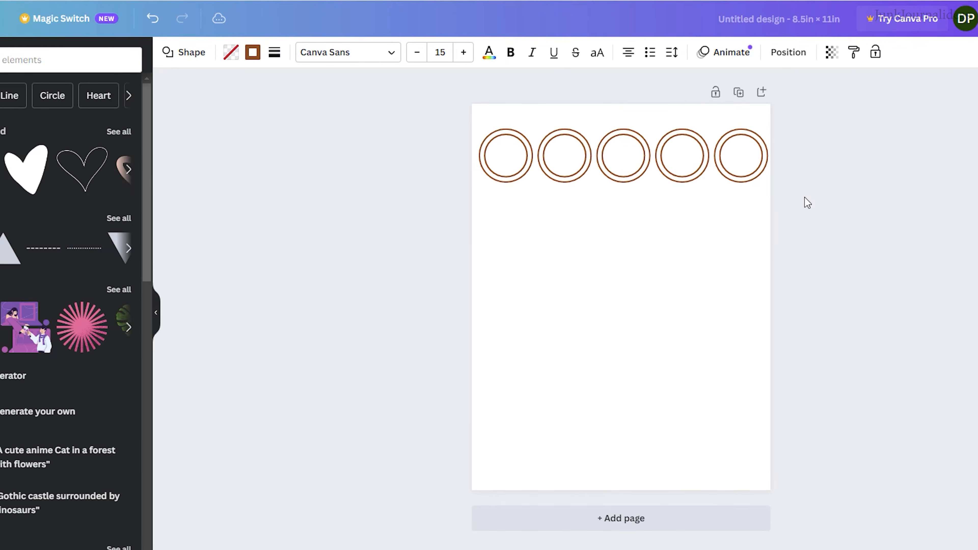
{"action": "left_click", "coordinate": [890, 245]}
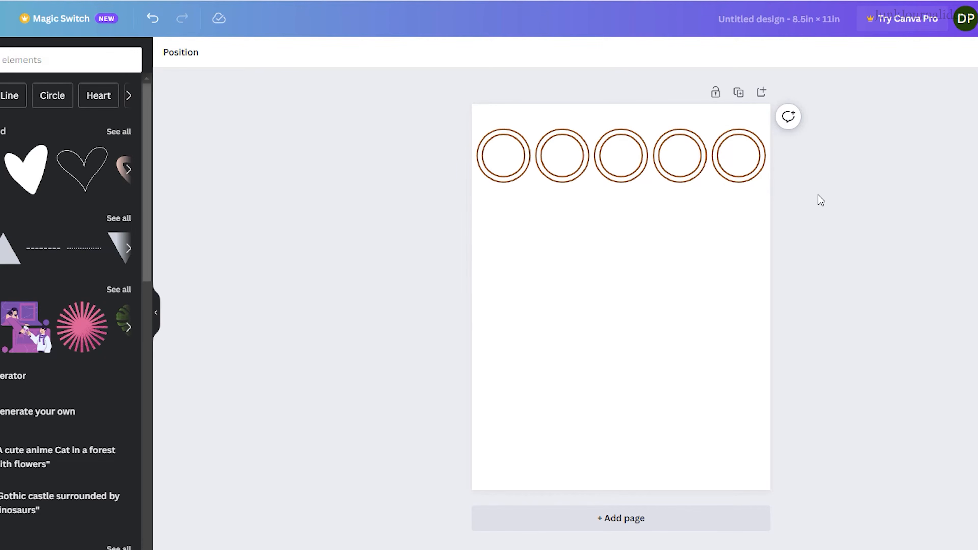
Align the row of five circle pairs with the page's vertical center line.
{"action": "left_click_drag", "start_coordinate": [445, 118], "coordinate": [780, 177]}
{"action": "left_click_drag", "start_coordinate": [715, 153], "coordinate": [716, 152]}
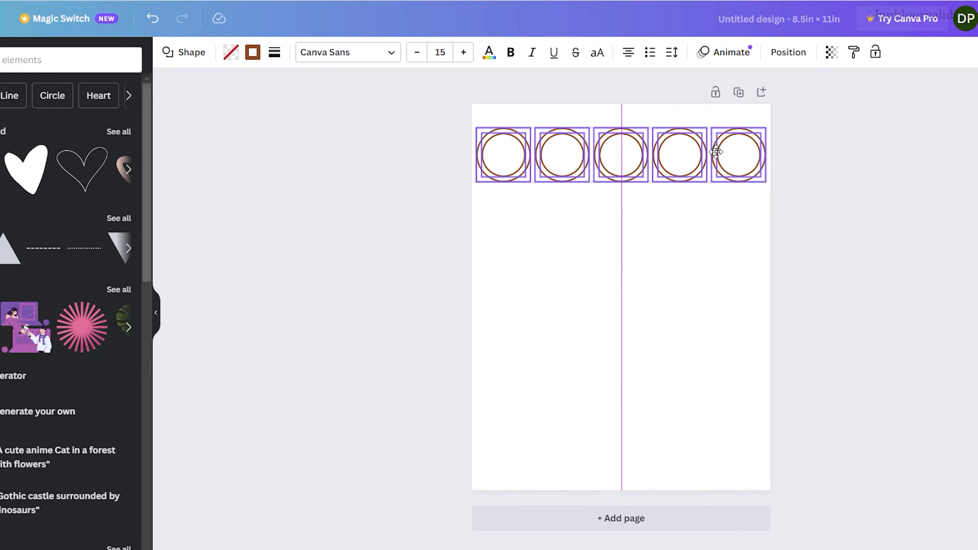
{"action": "left_click", "coordinate": [833, 175]}
Delete the outer guide ring from each of the five pairs, keeping only the inner circles.
{"action": "left_click", "coordinate": [761, 138]}
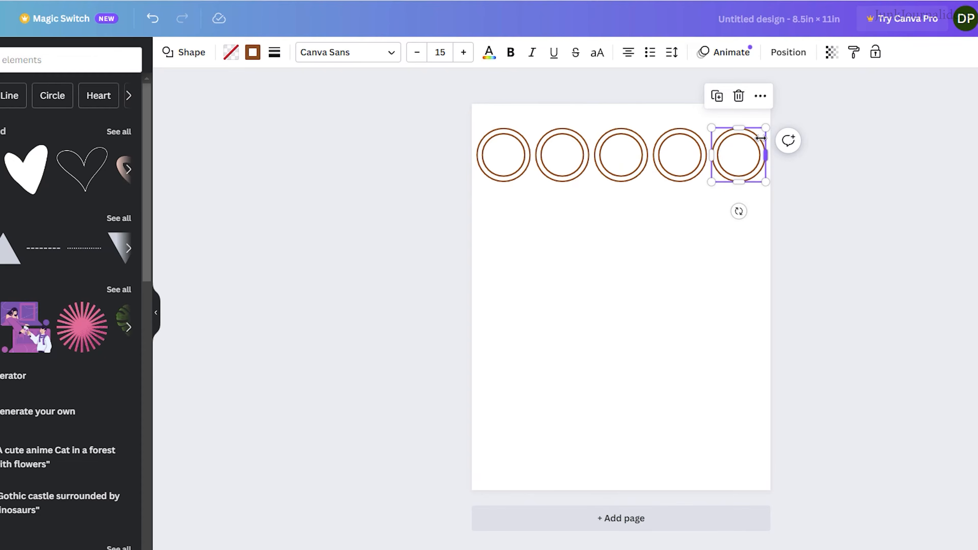
{"action": "key", "text": "Delete"}
{"action": "left_click", "coordinate": [696, 136]}
{"action": "key", "text": "Delete"}
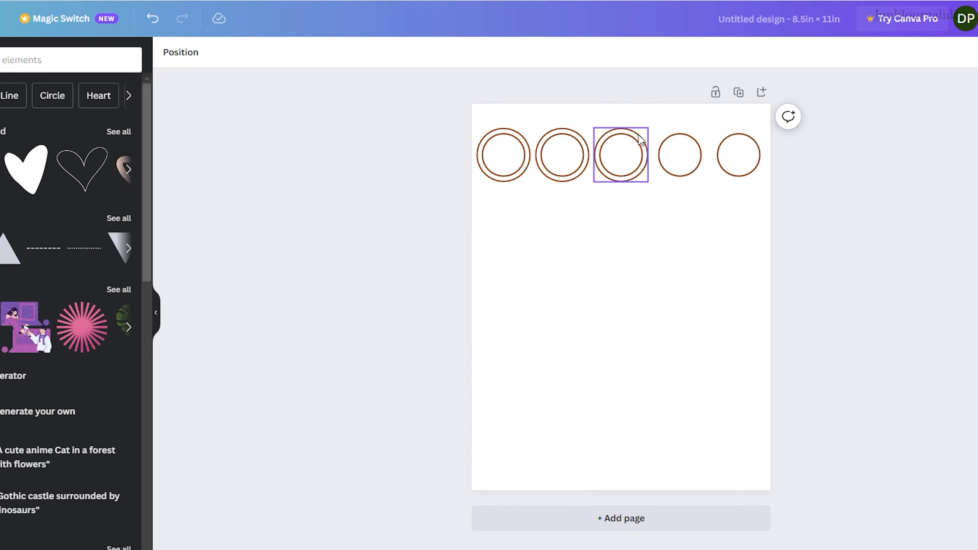
{"action": "left_click", "coordinate": [640, 140]}
{"action": "key", "text": "Delete"}
{"action": "left_click", "coordinate": [586, 142]}
{"action": "key", "text": "Delete"}
{"action": "left_click", "coordinate": [529, 146]}
{"action": "key", "text": "Delete"}
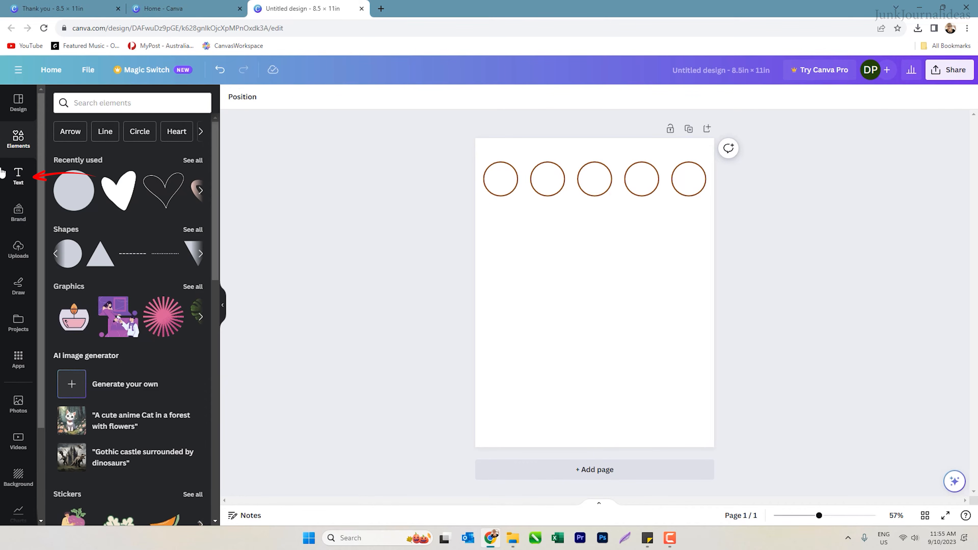
Insert the recently used "Wild SALE" text combination and replace "Wild" with "thank".
{"action": "left_click", "coordinate": [19, 176]}
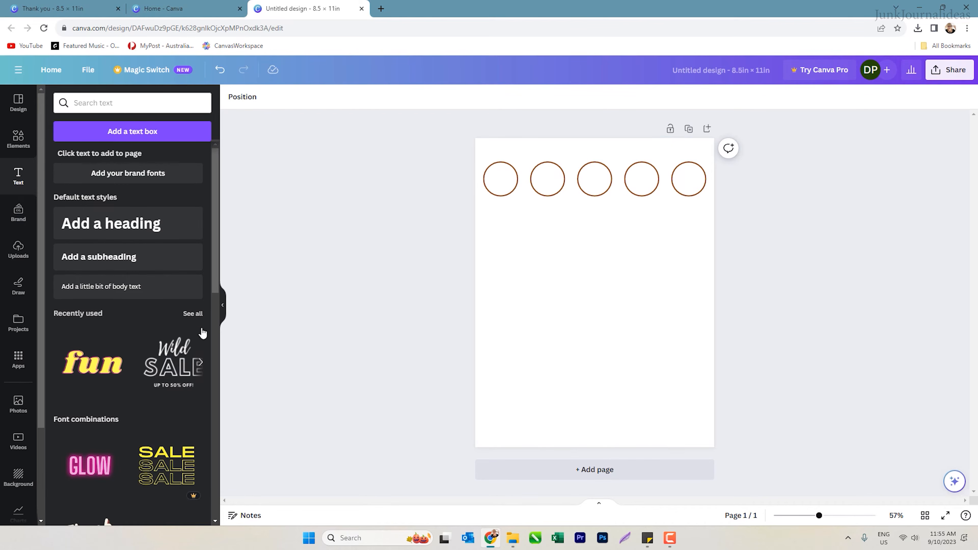
{"action": "left_click", "coordinate": [181, 356]}
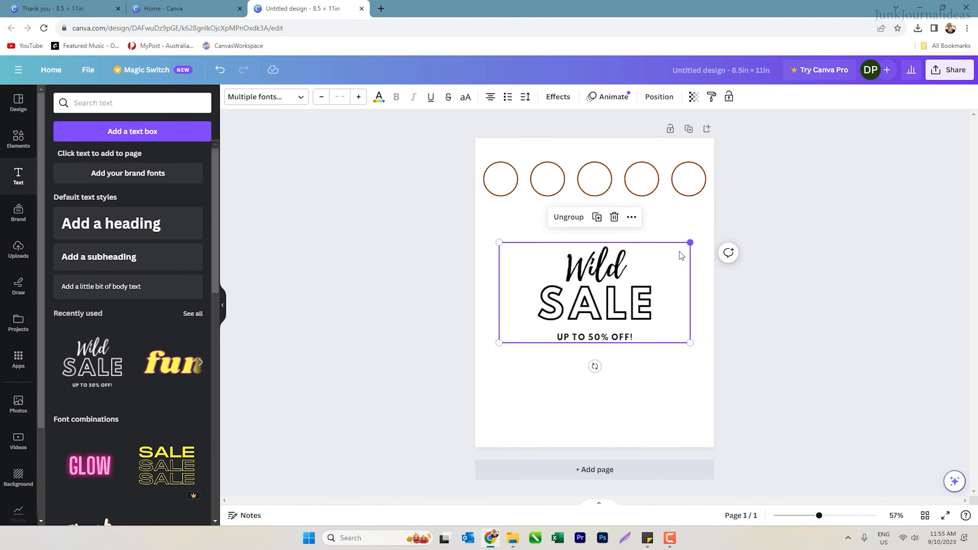
{"action": "left_click", "coordinate": [616, 273]}
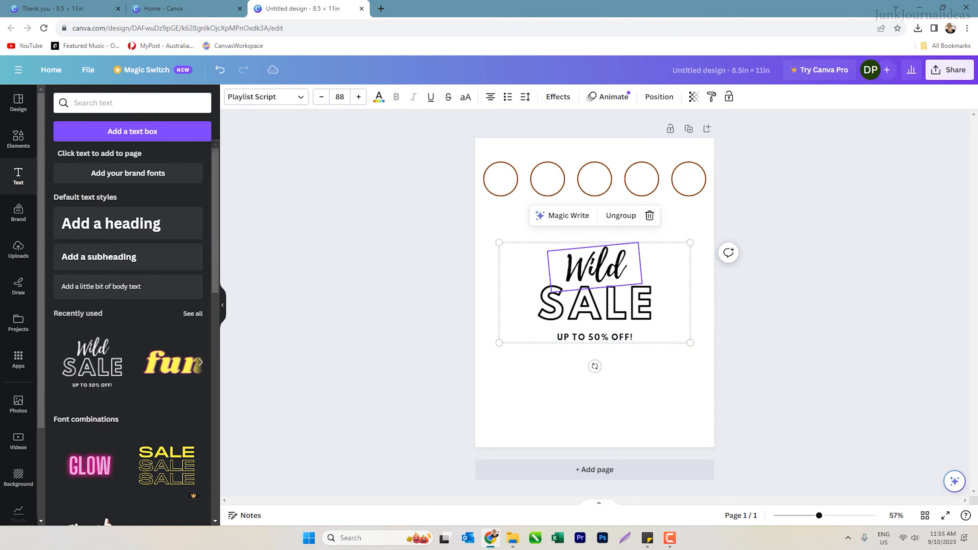
{"action": "double_click", "coordinate": [625, 264]}
{"action": "type", "text": "thank"}
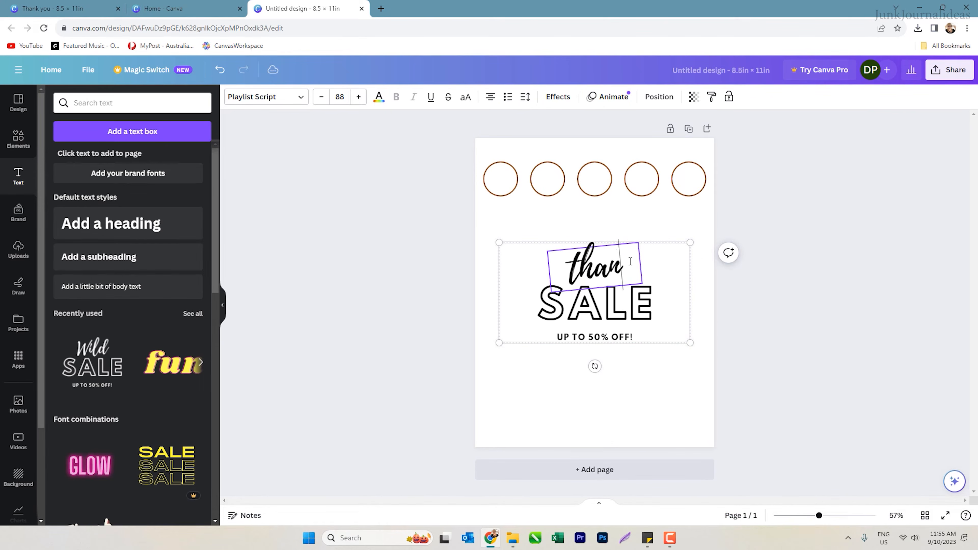
Replace "SALE" with "YOU" and delete the "UP TO 50% OFF!" line.
{"action": "left_click", "coordinate": [616, 314]}
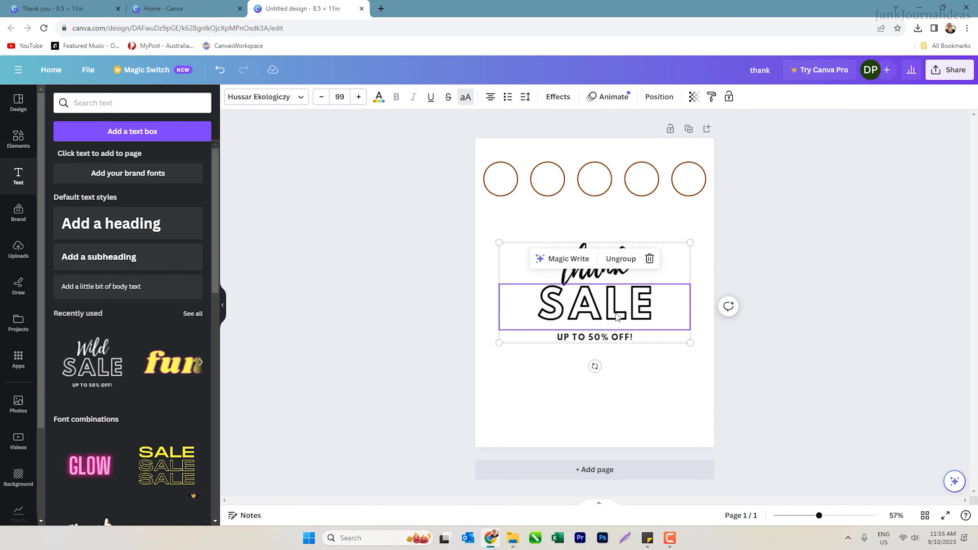
{"action": "double_click", "coordinate": [616, 314]}
{"action": "type", "text": "YOU"}
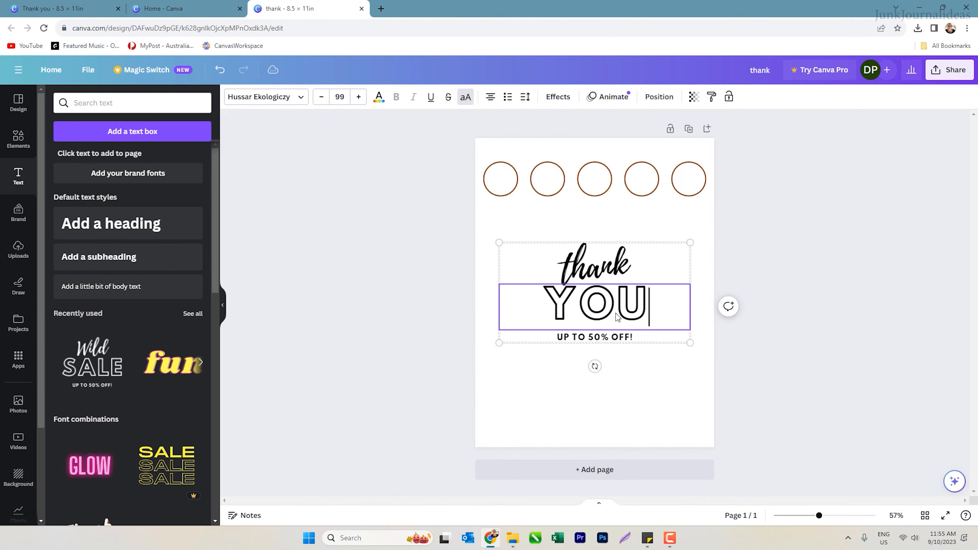
{"action": "left_click", "coordinate": [615, 339]}
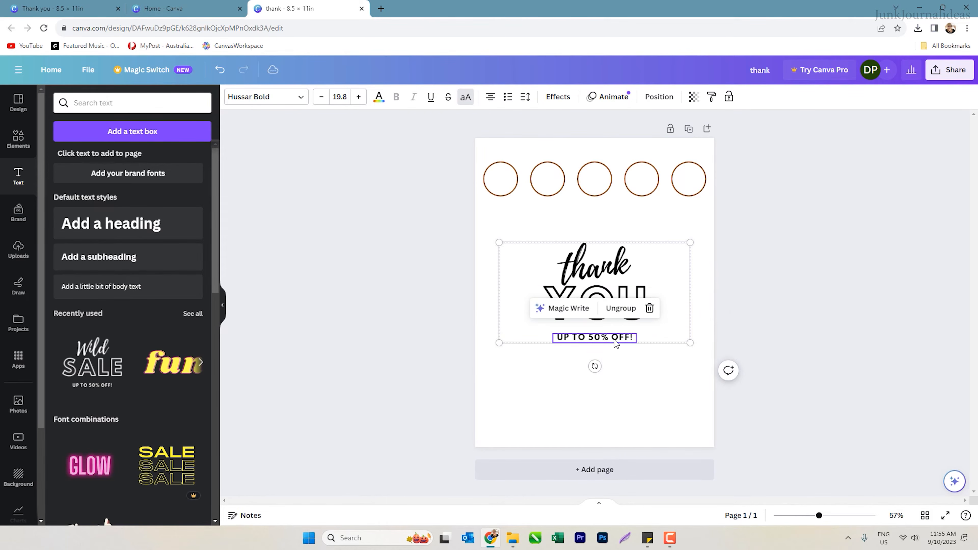
{"action": "key", "text": "Delete"}
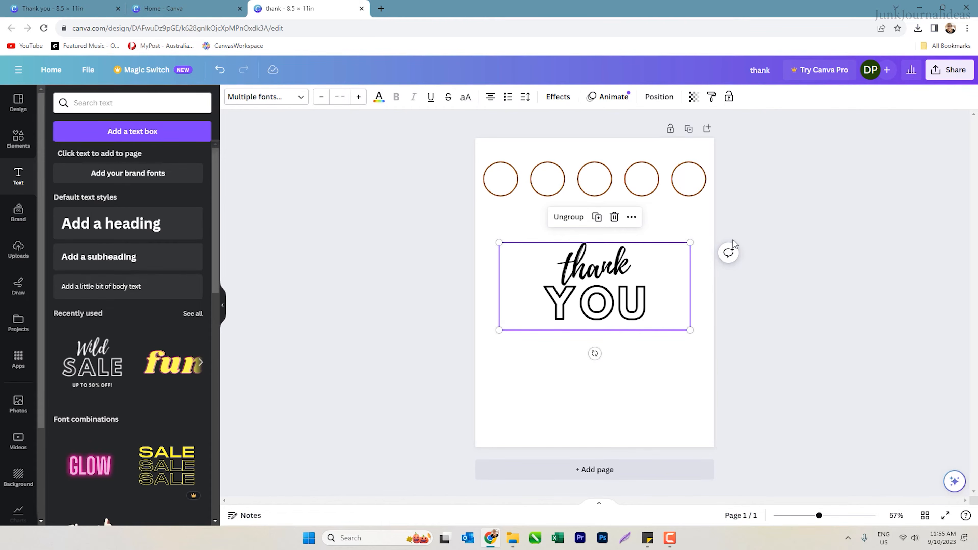
Scale the "thank YOU" text group down and center it inside the first circle.
{"action": "left_click_drag", "start_coordinate": [689, 243], "coordinate": [504, 177]}
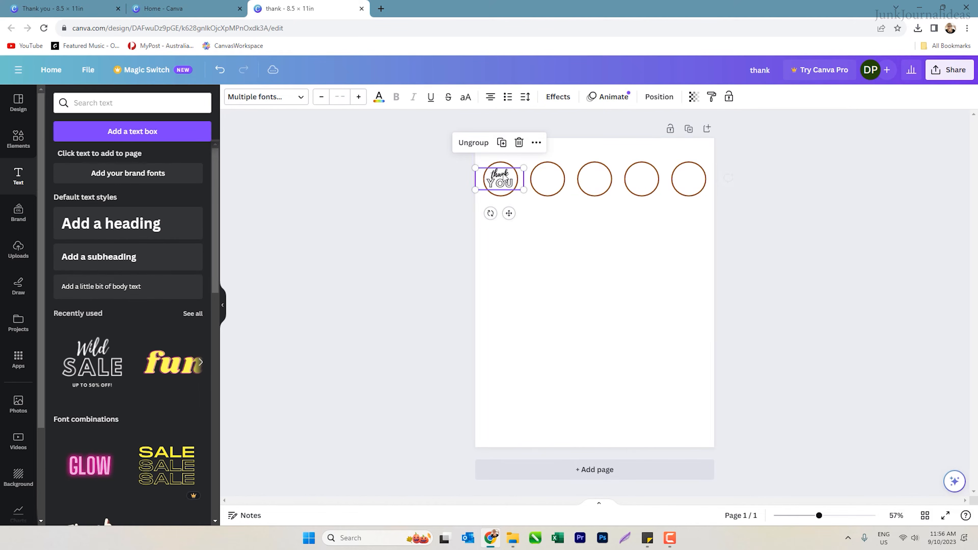
{"action": "left_click_drag", "start_coordinate": [820, 516], "coordinate": [846, 516]}
{"action": "left_click", "coordinate": [338, 204]}
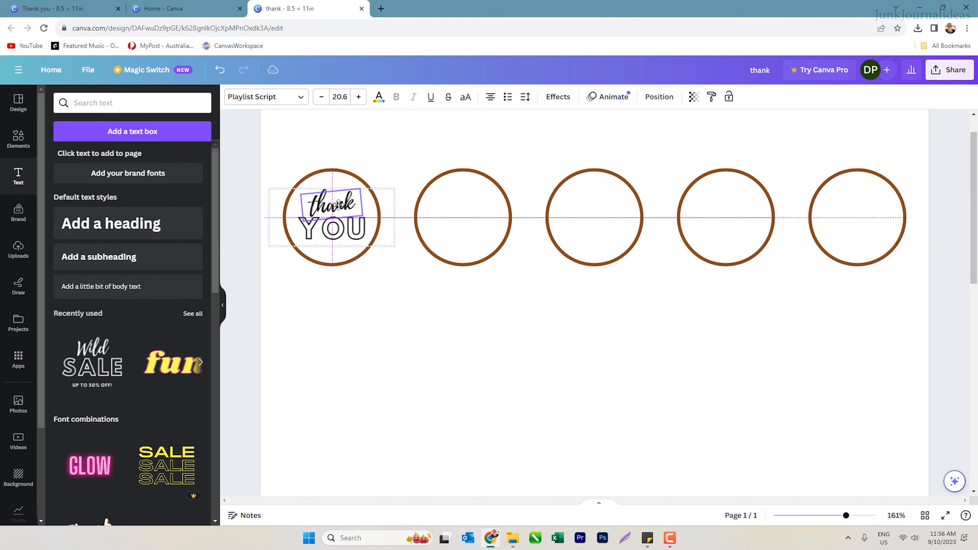
{"action": "left_click", "coordinate": [404, 160]}
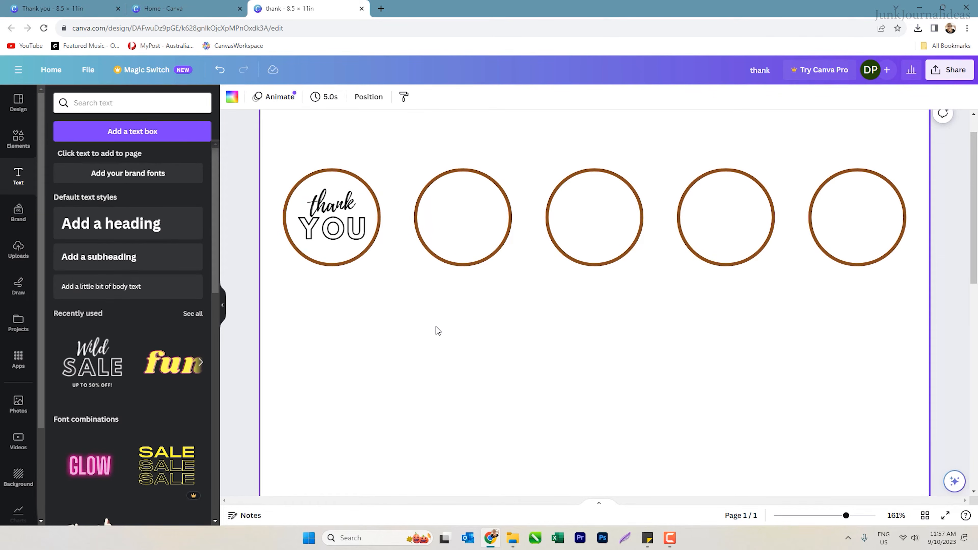
Add a separate text box reading "thank" in the blank area below the circles.
{"action": "type", "text": "tha"}
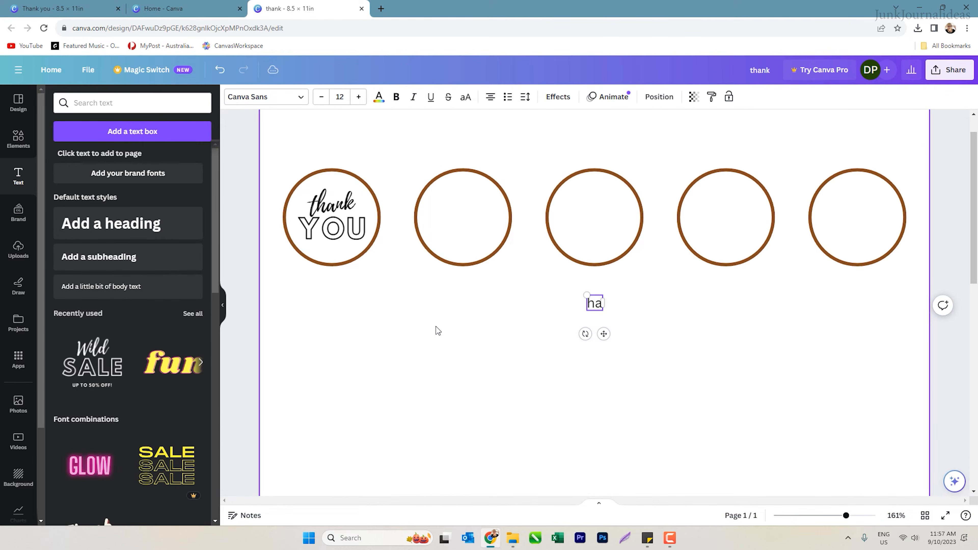
{"action": "key", "text": "BackSpace"}
{"action": "key", "text": "BackSpace"}
{"action": "type", "text": "thank"}
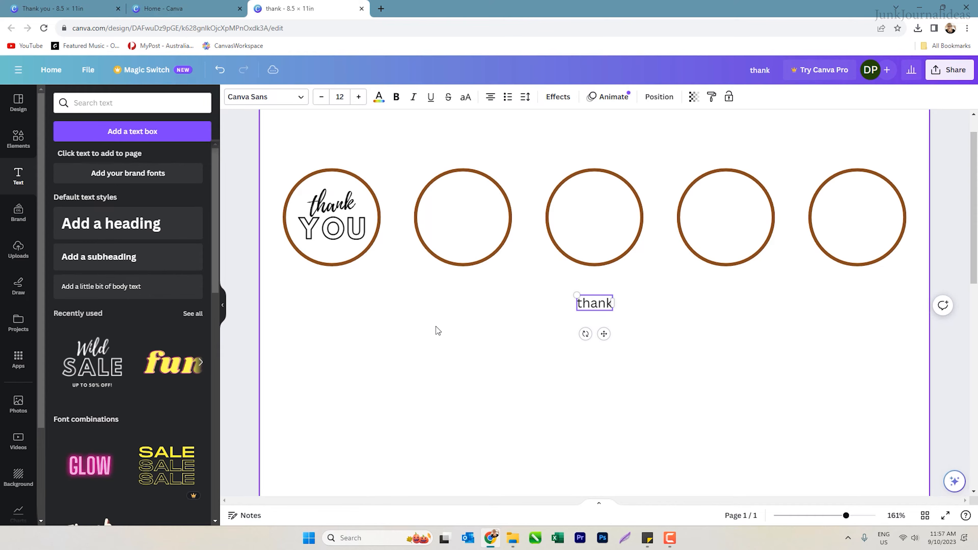
{"action": "left_click", "coordinate": [628, 404]}
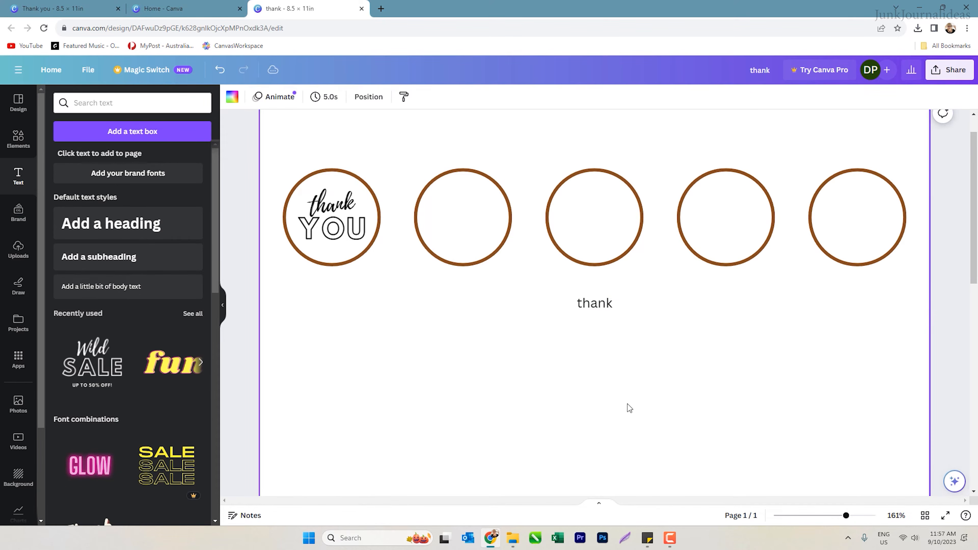
Duplicate the "thank" text box just below the original and change the copy's text to "you".
{"action": "left_click_drag", "start_coordinate": [601, 307], "coordinate": [609, 331]}
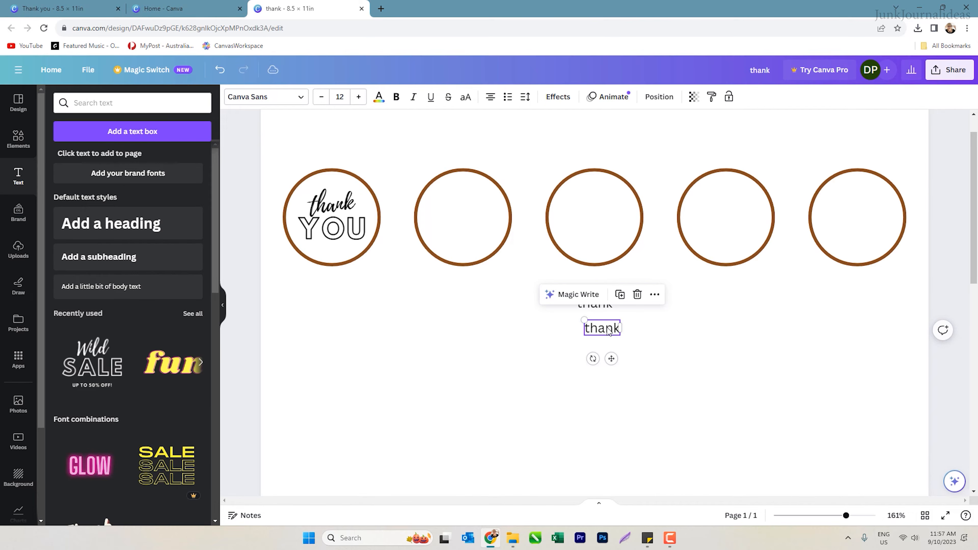
{"action": "mouse_move", "coordinate": [609, 331]}
{"action": "left_mouse_down"}
{"action": "mouse_move", "coordinate": [601, 307]}
{"action": "mouse_move", "coordinate": [608, 333]}
{"action": "left_mouse_up"}
{"action": "left_click", "coordinate": [612, 270]}
{"action": "double_click", "coordinate": [608, 328]}
{"action": "type", "text": "you"}
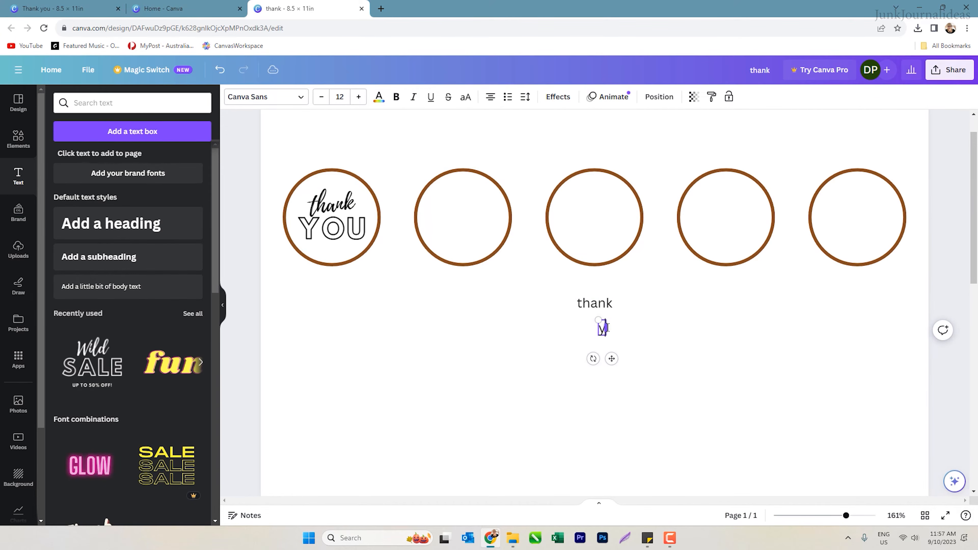
{"action": "left_click", "coordinate": [626, 311]}
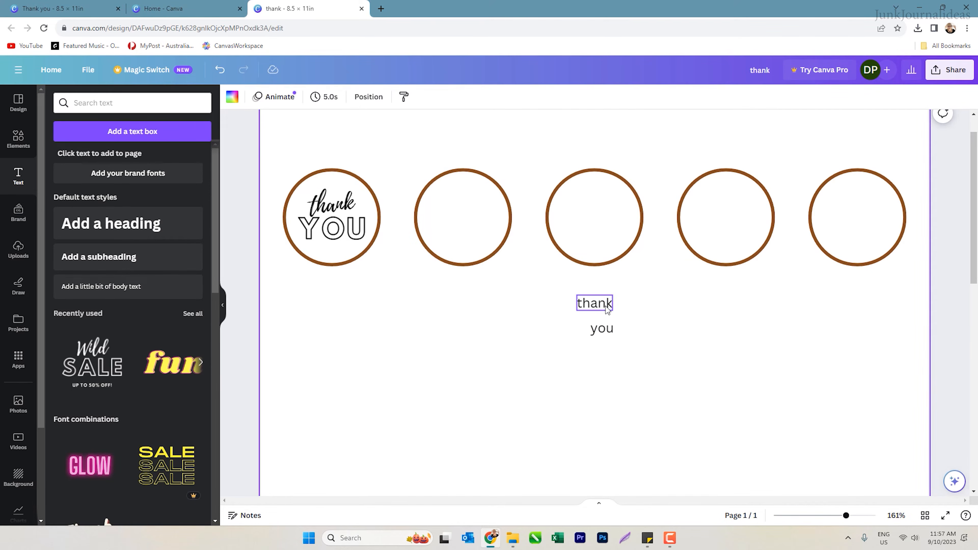
Enter "thank you" on two lines directly inside the second circle shape.
{"action": "double_click", "coordinate": [457, 218]}
{"action": "type", "text": "thank"}
{"action": "key", "text": "Return"}
{"action": "type", "text": "you"}
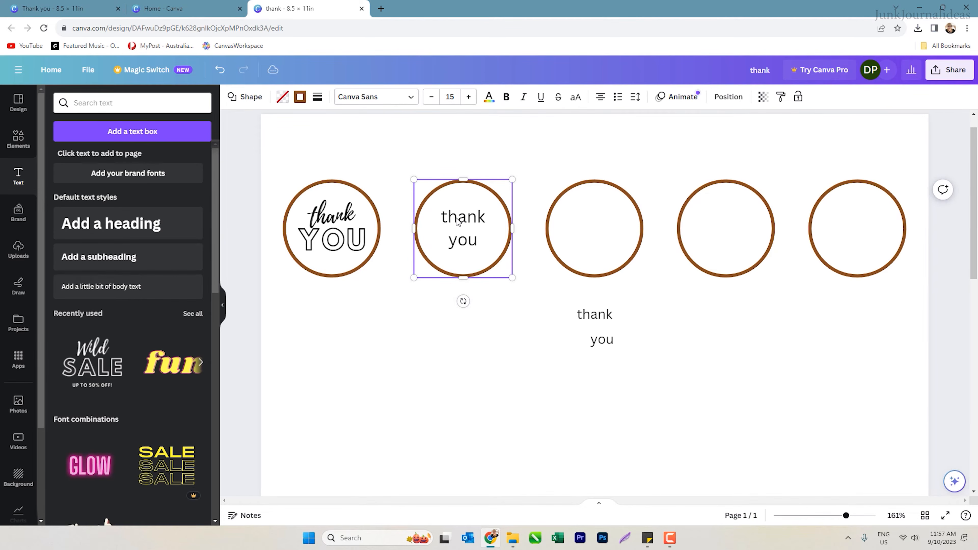
{"action": "left_click", "coordinate": [509, 313]}
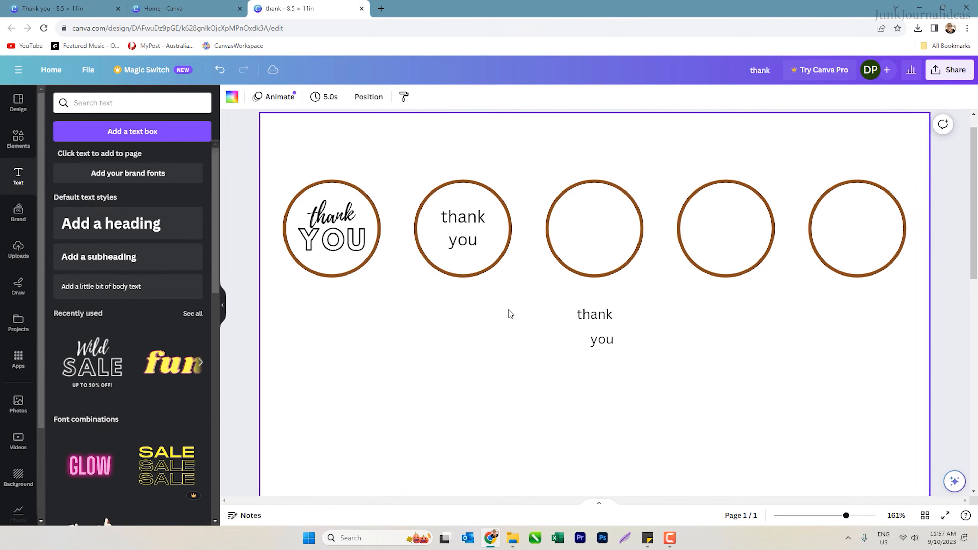
Try font size 10 for the text inside the second circle and set it back to 15.
{"action": "left_click", "coordinate": [474, 219]}
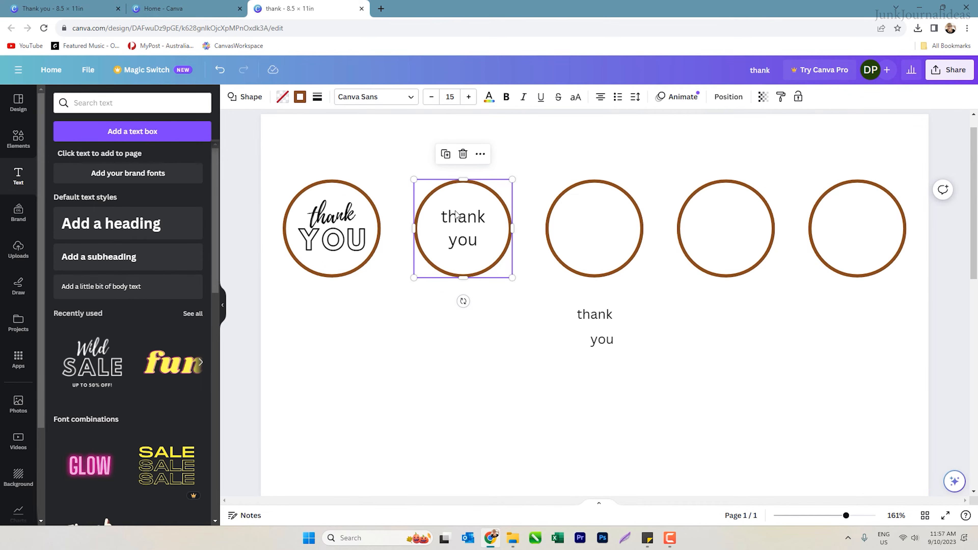
{"action": "left_click", "coordinate": [432, 98]}
{"action": "left_click", "coordinate": [432, 99]}
{"action": "left_click", "coordinate": [433, 98]}
{"action": "left_click", "coordinate": [434, 98]}
{"action": "left_click", "coordinate": [435, 97]}
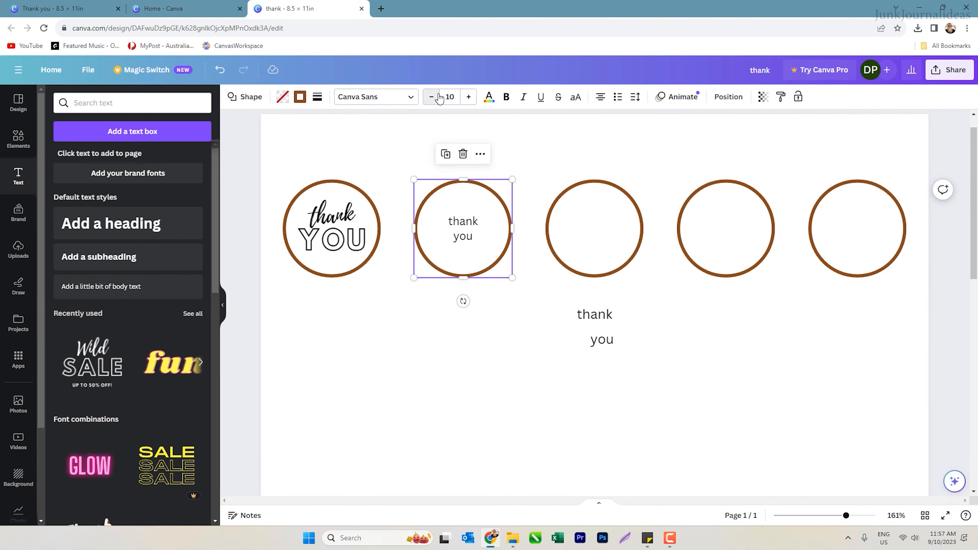
{"action": "left_click", "coordinate": [468, 98]}
{"action": "left_click", "coordinate": [469, 98]}
{"action": "left_click", "coordinate": [469, 98]}
{"action": "left_click", "coordinate": [468, 98]}
{"action": "left_click", "coordinate": [469, 98]}
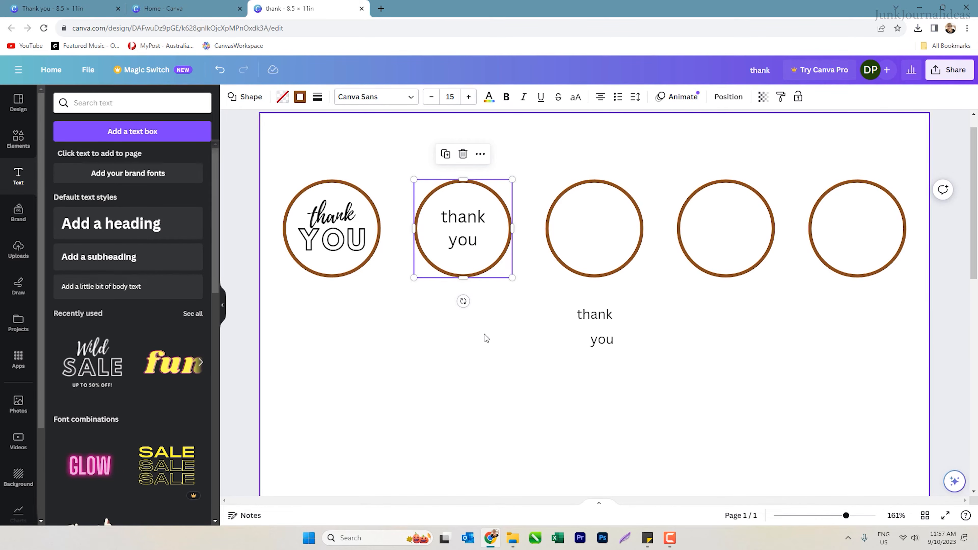
Delete both lines of the text entered directly inside the second circle shape.
{"action": "double_click", "coordinate": [478, 240]}
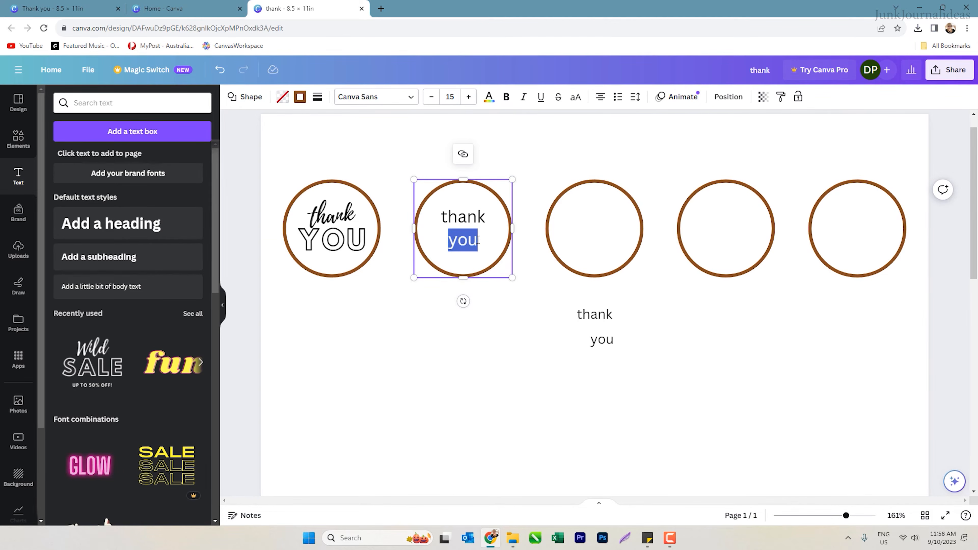
{"action": "key", "text": "BackSpace"}
{"action": "left_click_drag", "start_coordinate": [482, 217], "coordinate": [424, 218]}
{"action": "double_click", "coordinate": [428, 212]}
{"action": "key", "text": "BackSpace"}
Move the separate "thank" and "you" text boxes into the second circle, centered one above the other.
{"action": "left_click", "coordinate": [607, 314]}
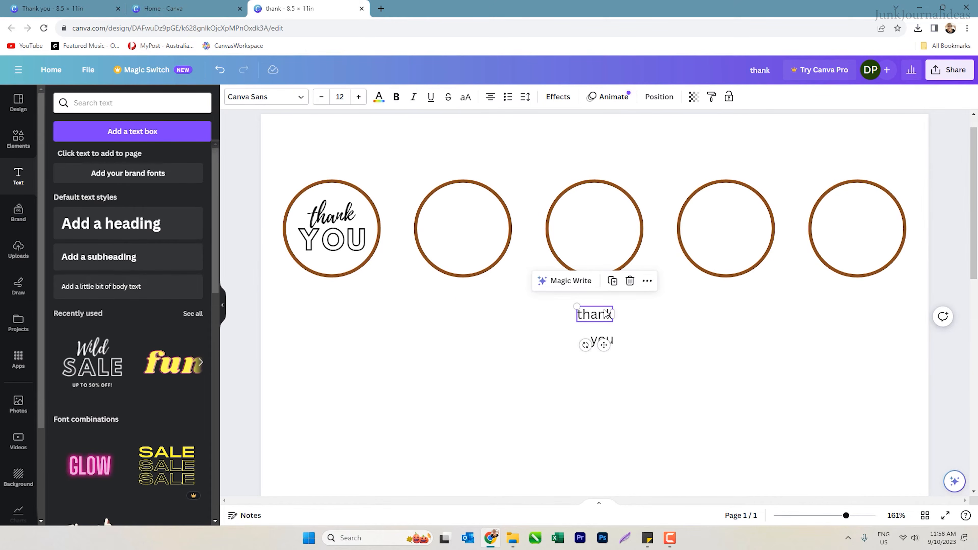
{"action": "left_click_drag", "start_coordinate": [607, 315], "coordinate": [470, 211]}
{"action": "left_click_drag", "start_coordinate": [607, 342], "coordinate": [463, 233]}
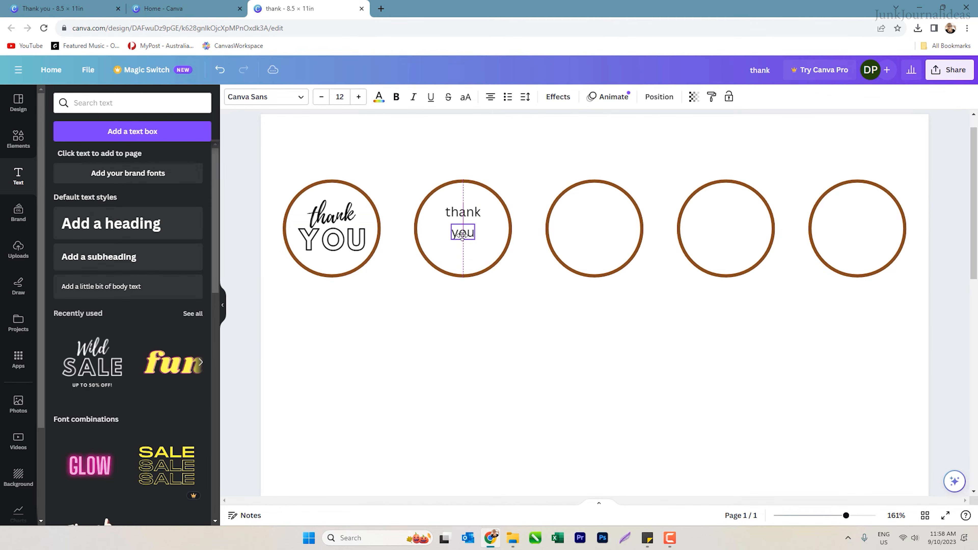
Change the font of both "thank" and "you" in the second circle to Apricots.
{"action": "left_click", "coordinate": [474, 217]}
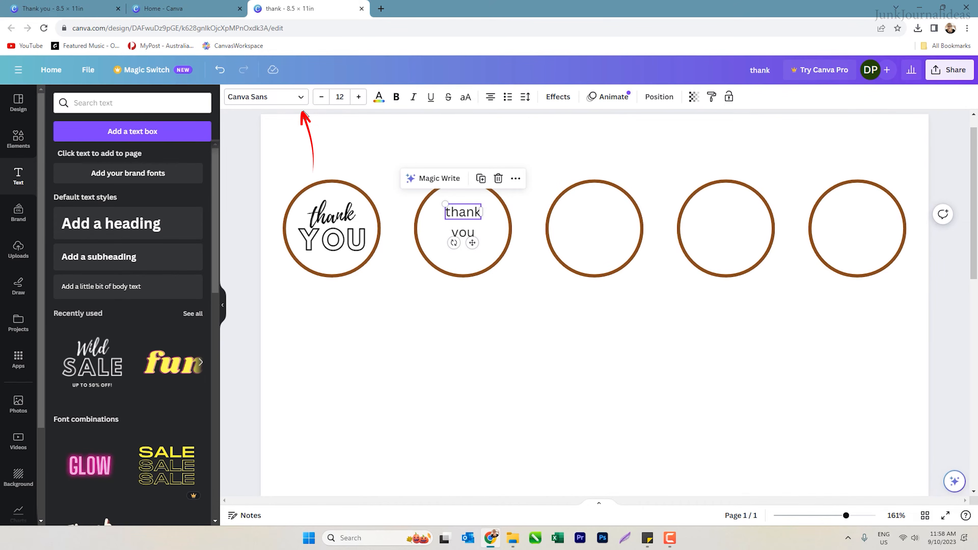
{"action": "left_click", "coordinate": [303, 97]}
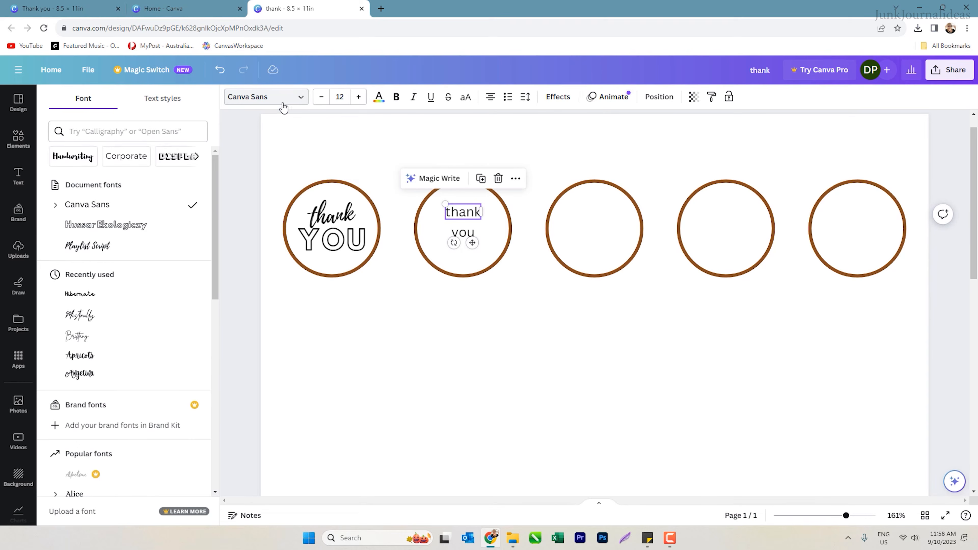
{"action": "left_click", "coordinate": [79, 357]}
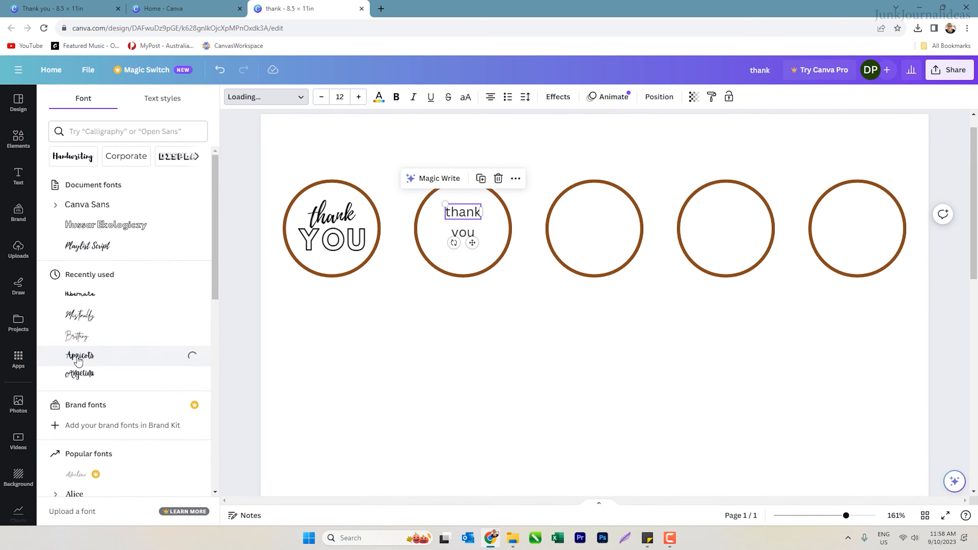
{"action": "left_click", "coordinate": [465, 236]}
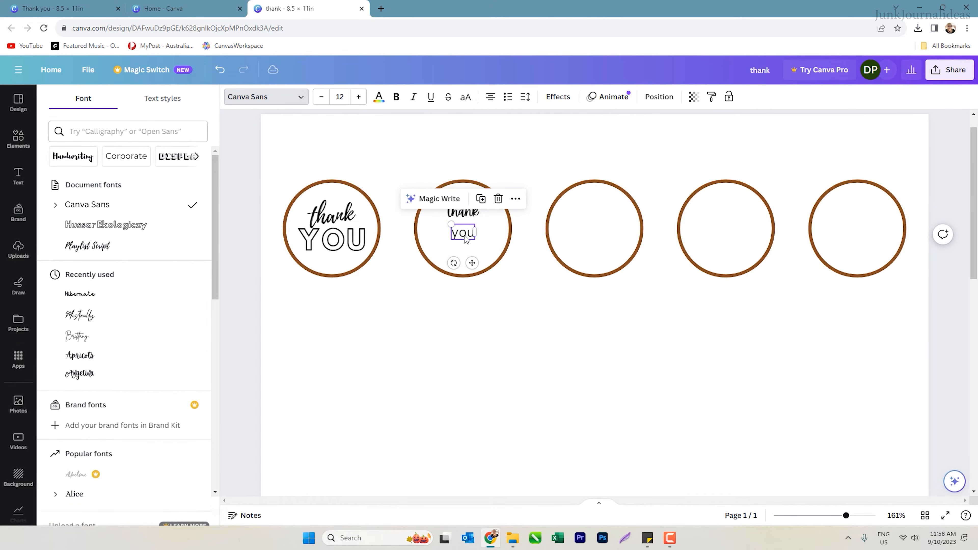
{"action": "left_click", "coordinate": [86, 360]}
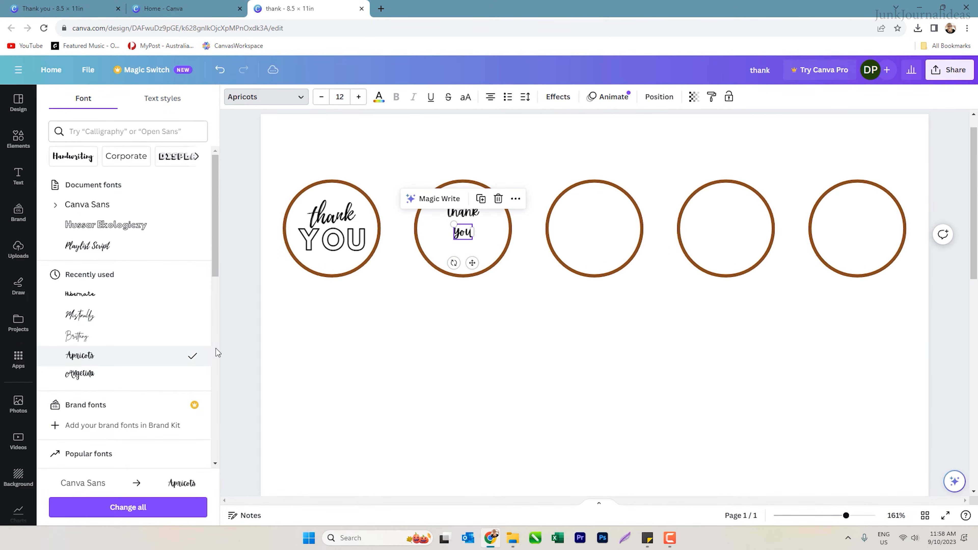
{"action": "left_click", "coordinate": [450, 292]}
Enlarge "thank" and "you" in the second circle to size 22 and center them so they fill the circle.
{"action": "left_click", "coordinate": [479, 215]}
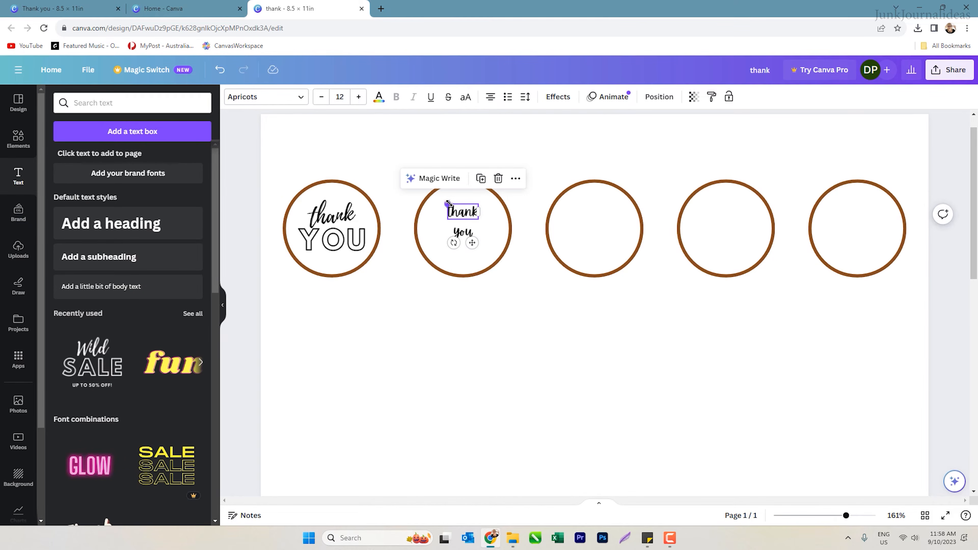
{"action": "left_click_drag", "start_coordinate": [448, 203], "coordinate": [435, 197]}
{"action": "left_click_drag", "start_coordinate": [462, 231], "coordinate": [490, 229]}
{"action": "left_click", "coordinate": [484, 214]}
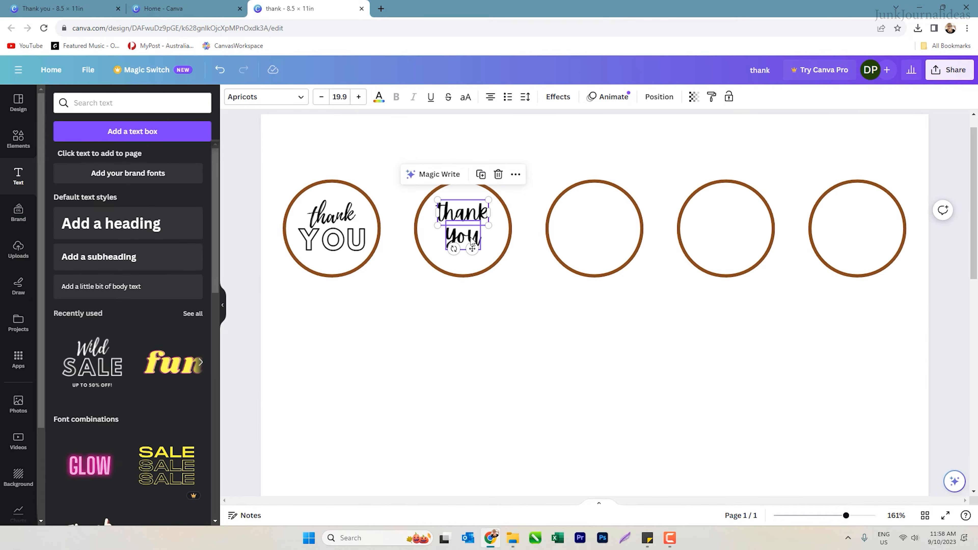
{"action": "left_click", "coordinate": [475, 236]}
{"action": "left_click", "coordinate": [476, 235]}
Duplicate the "thank" and "you" text pair into the third, fourth and fifth circles.
{"action": "left_click", "coordinate": [477, 246], "text": "shift"}
{"action": "key", "text": "ctrl+d"}
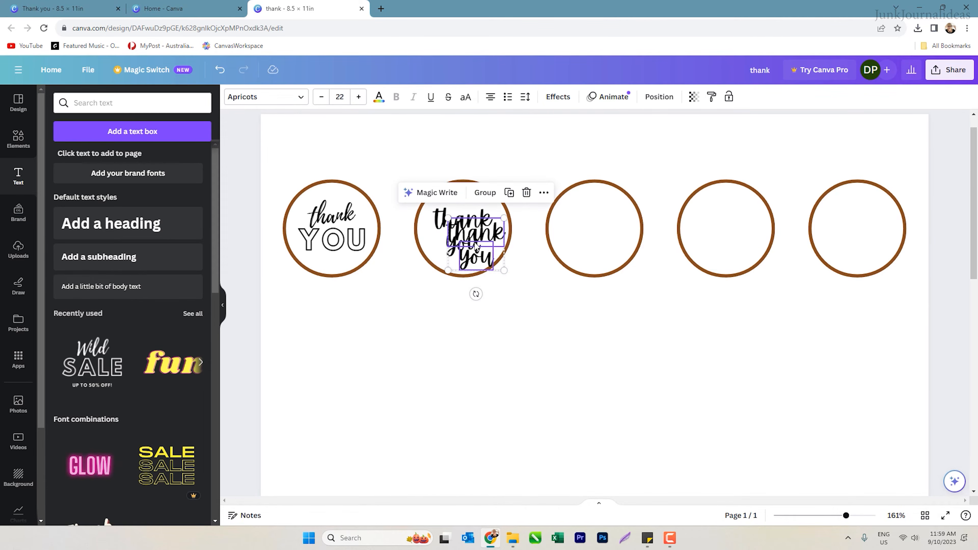
{"action": "left_click_drag", "start_coordinate": [500, 234], "coordinate": [613, 219]}
{"action": "key", "text": "ctrl+d"}
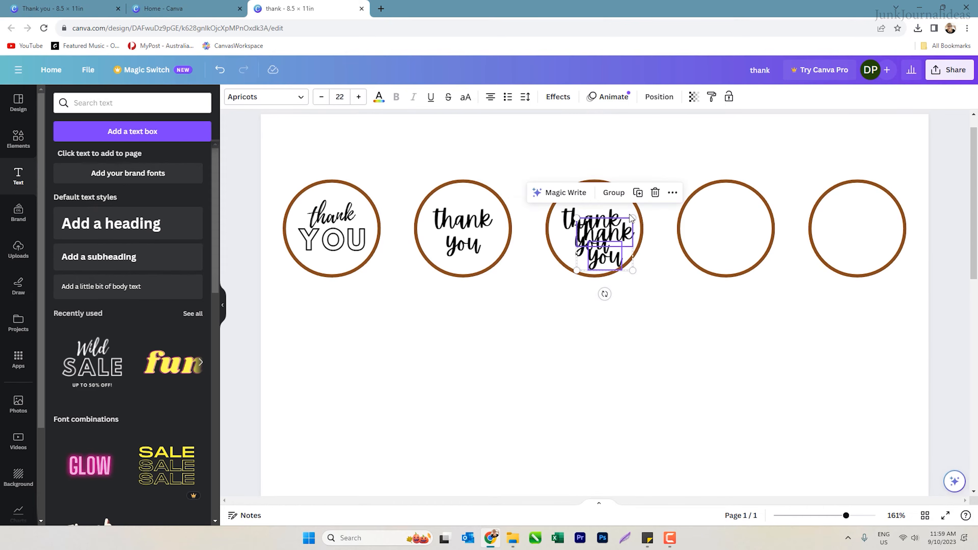
{"action": "left_click_drag", "start_coordinate": [620, 236], "coordinate": [736, 215]}
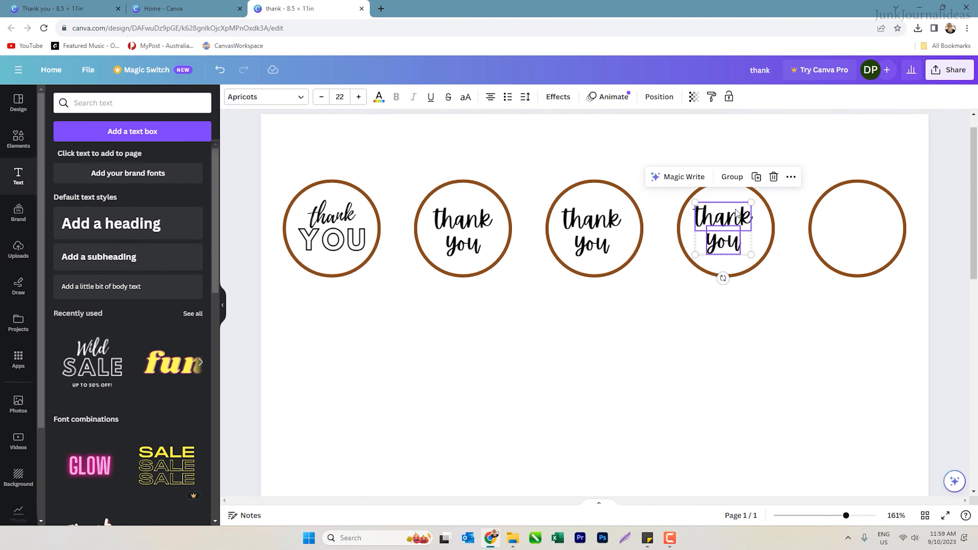
{"action": "key", "text": "ctrl+d"}
{"action": "left_click_drag", "start_coordinate": [761, 233], "coordinate": [881, 217]}
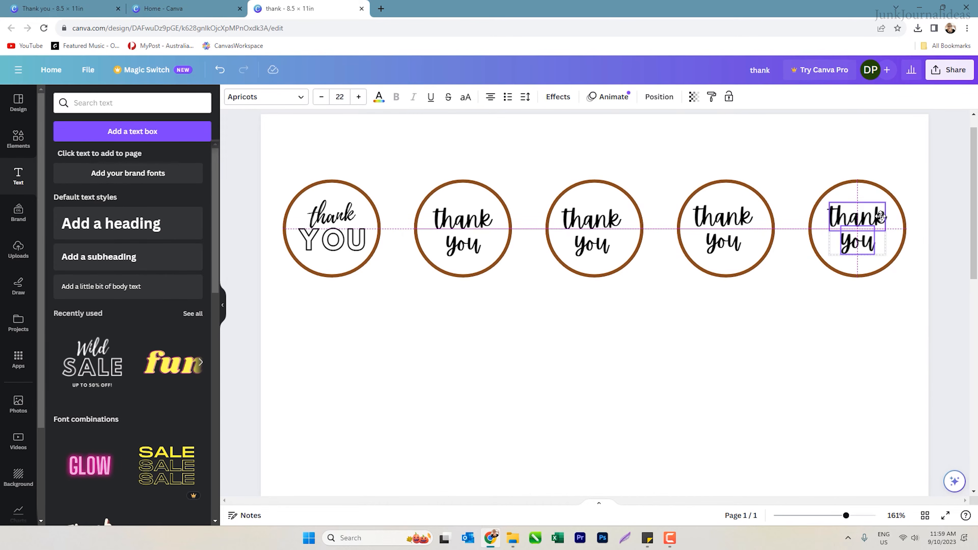
{"action": "left_click", "coordinate": [842, 310]}
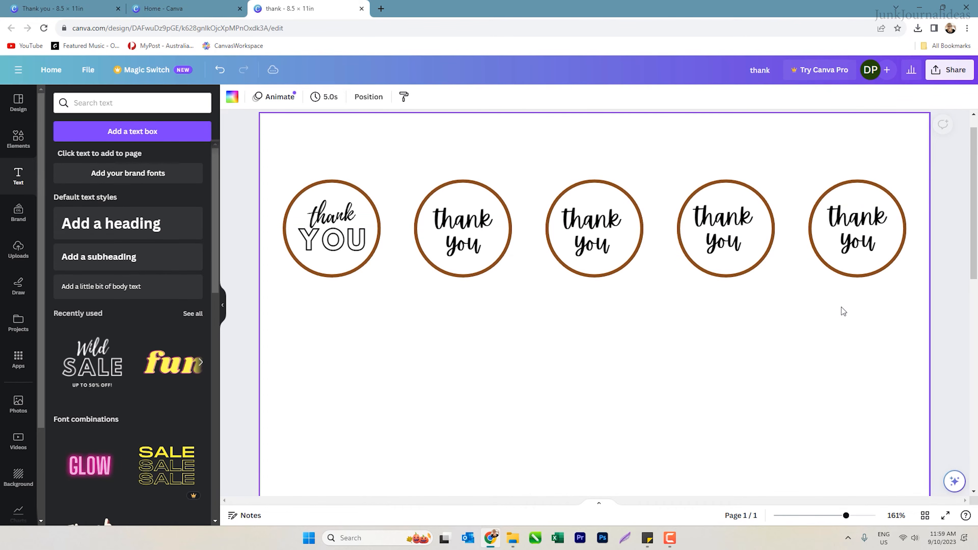
Change "you" in the third circle to Canva Sans and center the text within the circle.
{"action": "left_click", "coordinate": [607, 251]}
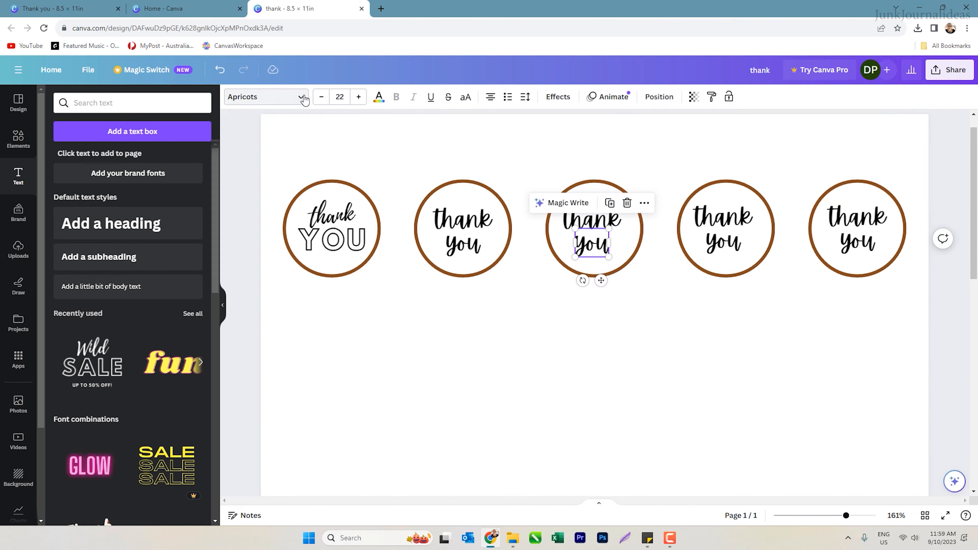
{"action": "left_click", "coordinate": [269, 96]}
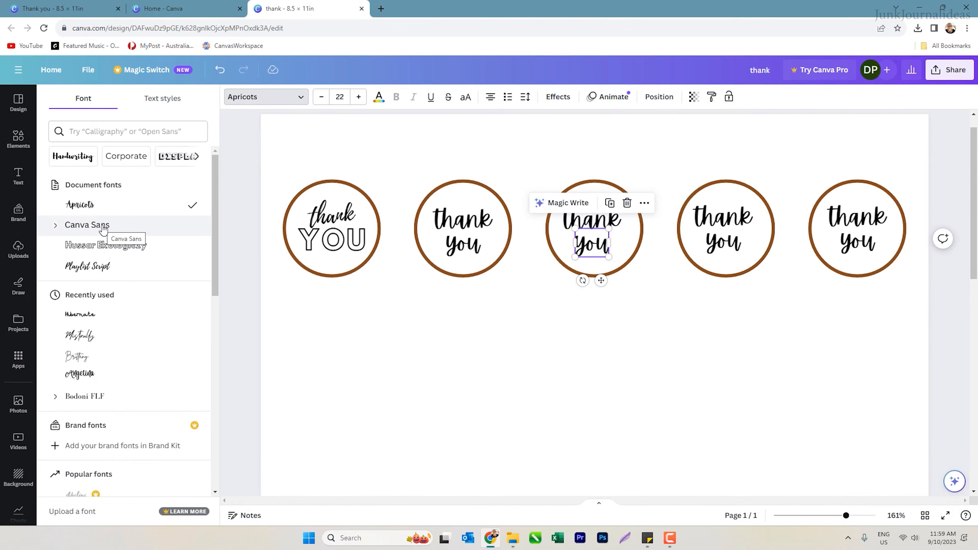
{"action": "left_click", "coordinate": [103, 227]}
{"action": "left_click", "coordinate": [608, 233]}
{"action": "left_click_drag", "start_coordinate": [608, 233], "coordinate": [613, 229]}
{"action": "left_click", "coordinate": [683, 305]}
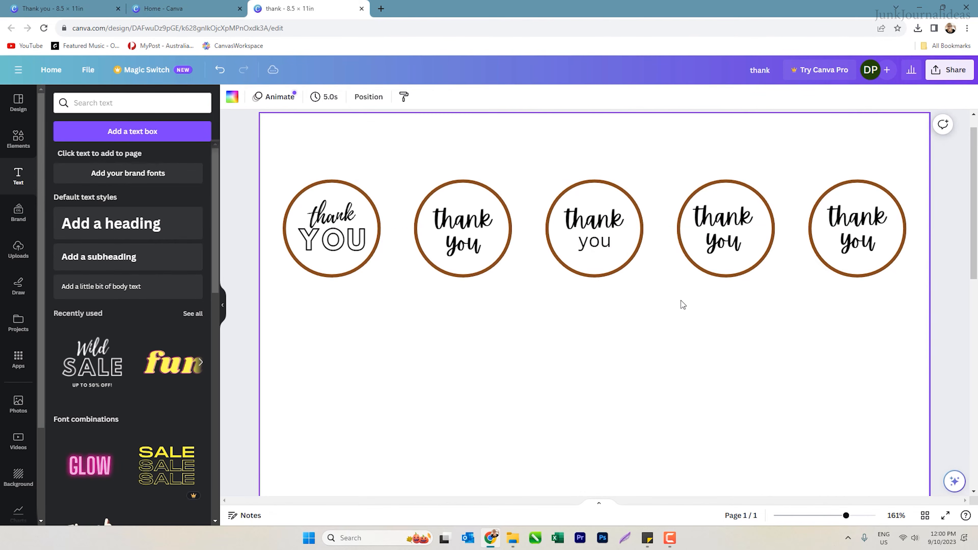
Change both "thank" and "you" in the fourth circle to the Playlist Script font.
{"action": "left_click", "coordinate": [723, 217]}
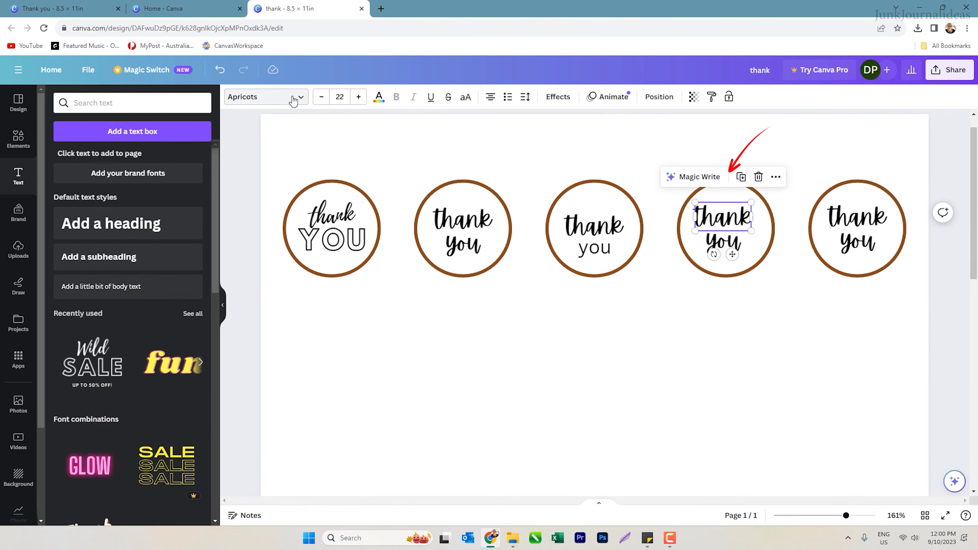
{"action": "left_click", "coordinate": [301, 101]}
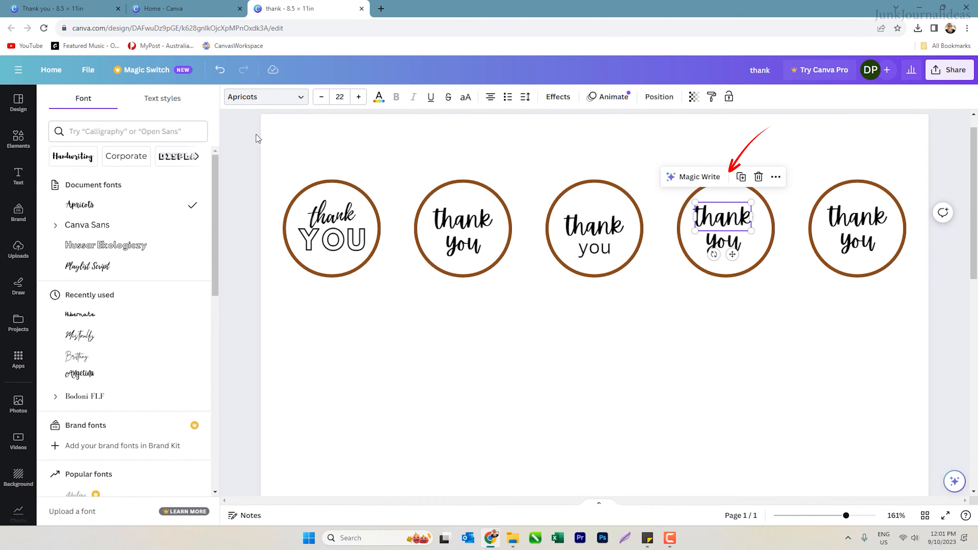
{"action": "left_click", "coordinate": [87, 266]}
{"action": "left_click", "coordinate": [724, 242]}
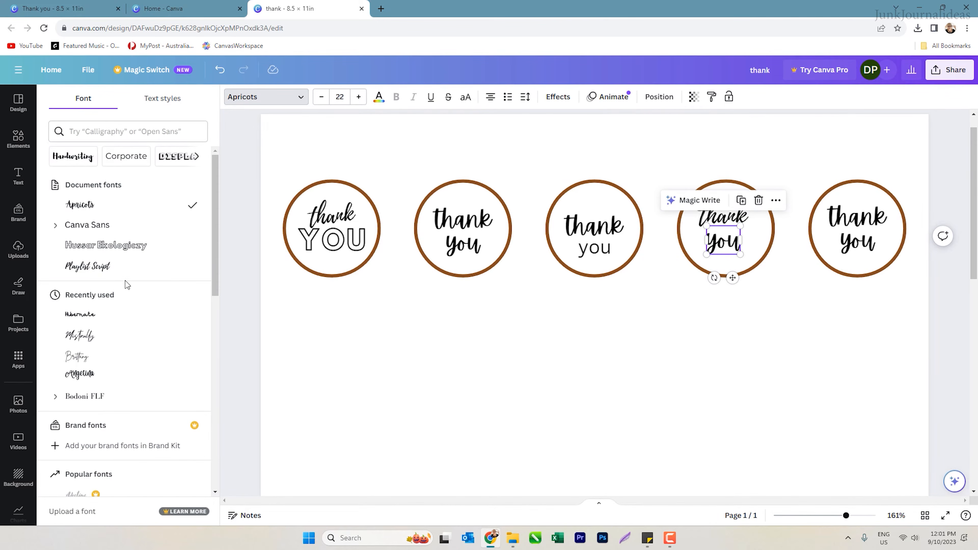
{"action": "left_click", "coordinate": [94, 270]}
{"action": "left_click", "coordinate": [795, 331]}
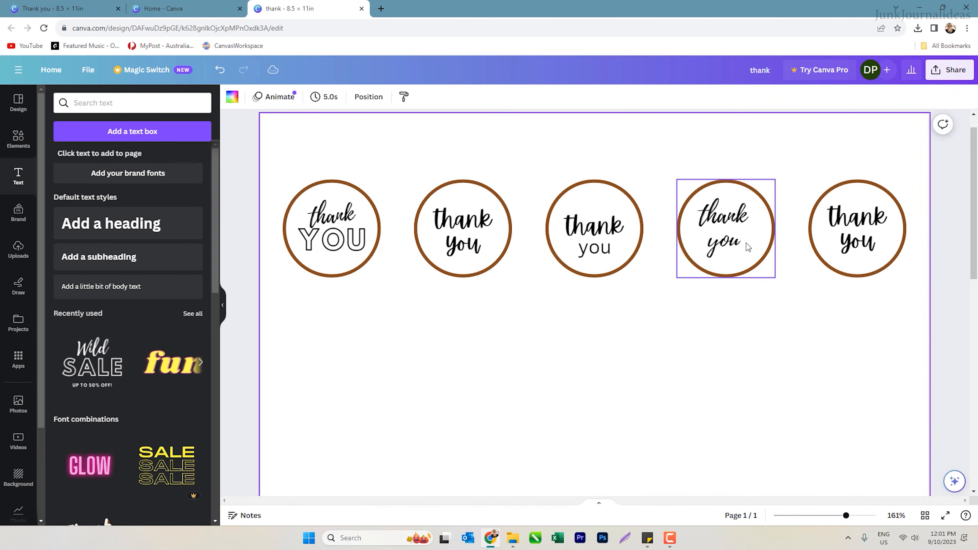
Reposition "you" and "thank" so they sit centered inside the fourth circle.
{"action": "left_click", "coordinate": [733, 247]}
{"action": "left_click_drag", "start_coordinate": [733, 247], "coordinate": [736, 251]}
{"action": "left_click_drag", "start_coordinate": [732, 219], "coordinate": [736, 220]}
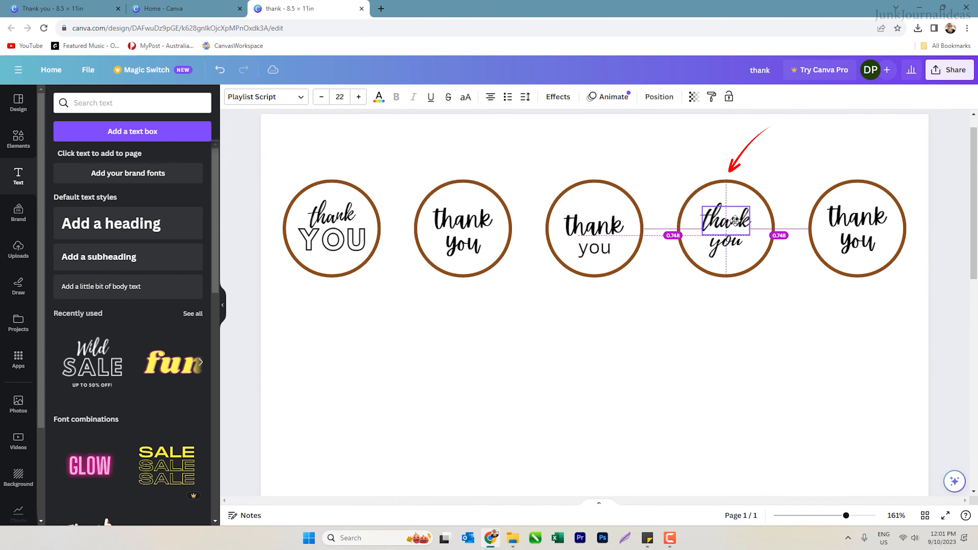
{"action": "left_click_drag", "start_coordinate": [735, 220], "coordinate": [735, 220]}
Set the fourth circle's border weight to 2.
{"action": "left_click", "coordinate": [754, 193]}
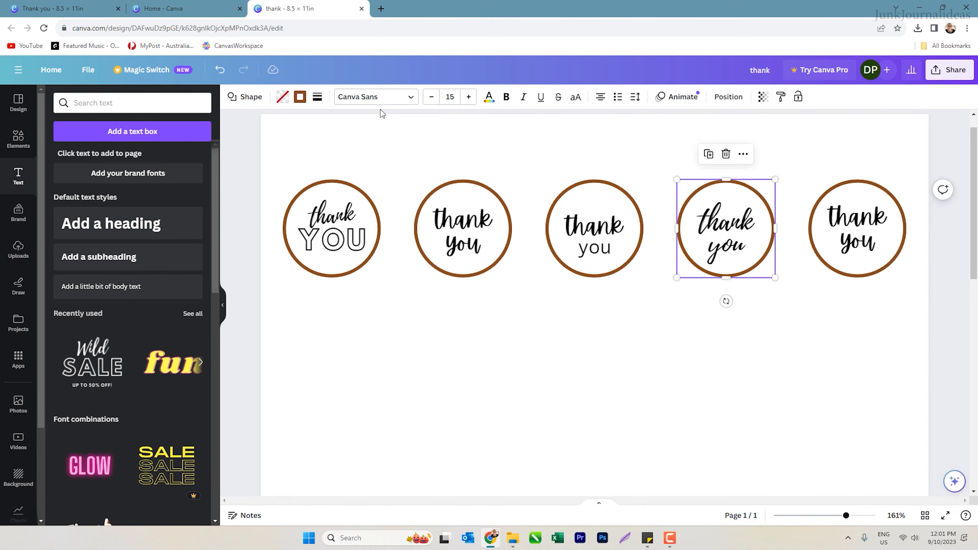
{"action": "left_click", "coordinate": [318, 97]}
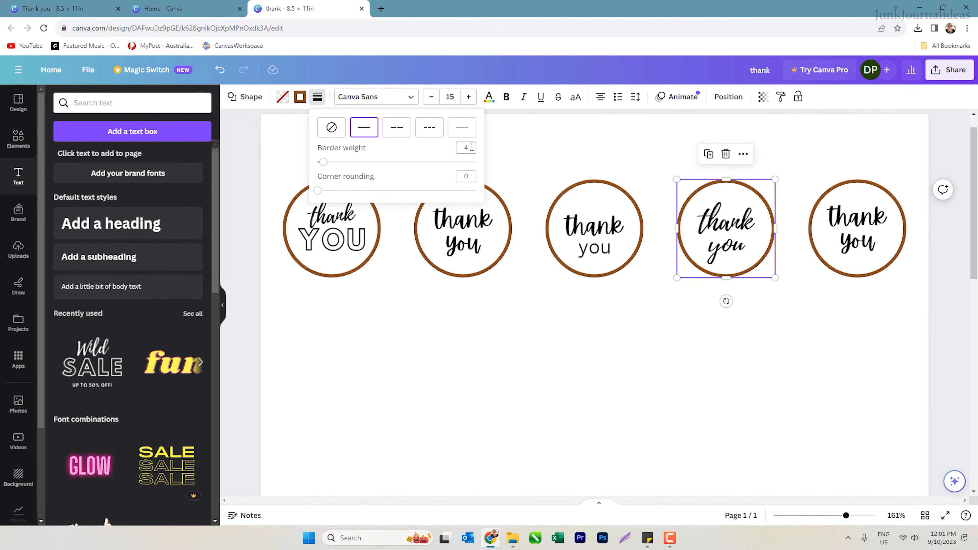
{"action": "left_click", "coordinate": [458, 147]}
{"action": "type", "text": "2"}
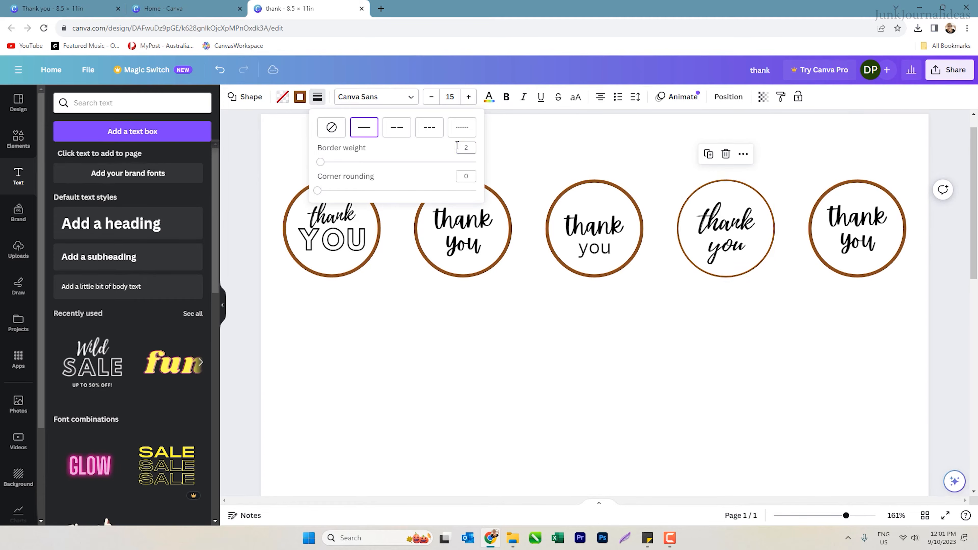
{"action": "left_click", "coordinate": [601, 344]}
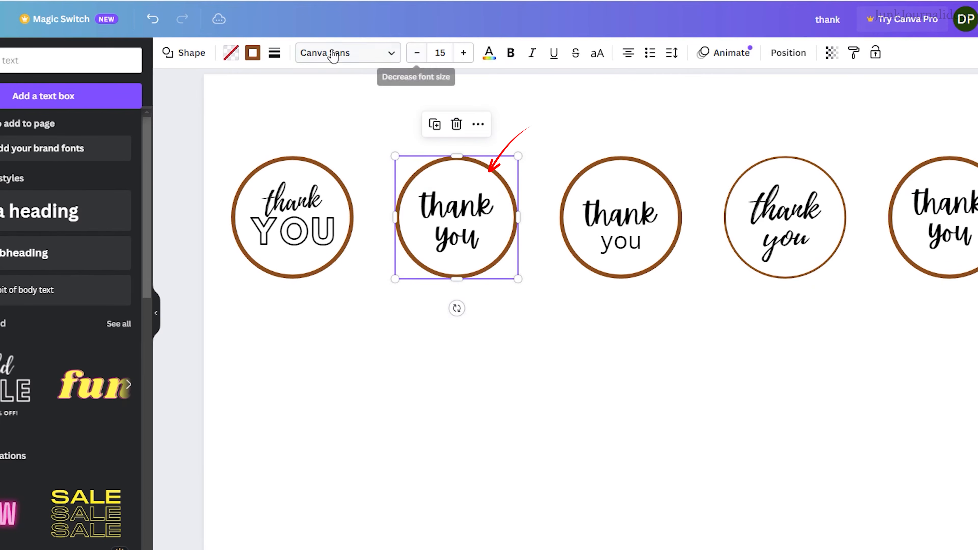
Set the second circle's border weight to 2.
{"action": "left_click", "coordinate": [274, 53]}
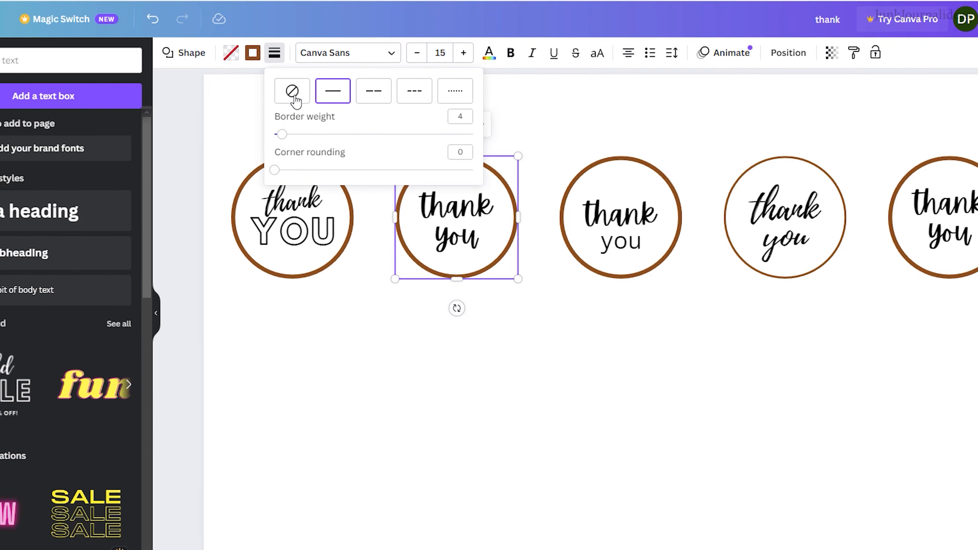
{"action": "left_click", "coordinate": [450, 119]}
{"action": "type", "text": "2"}
{"action": "left_click", "coordinate": [643, 406]}
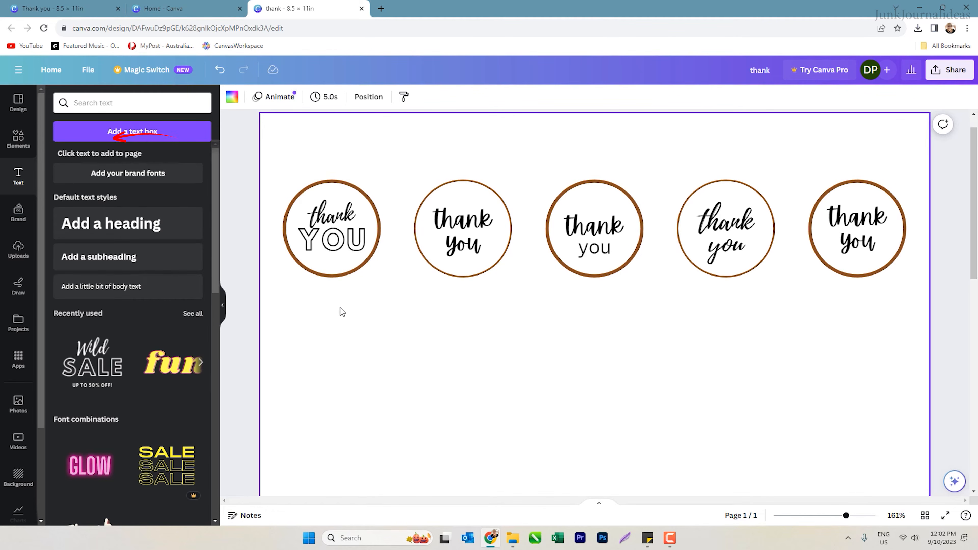
Look through the Elements library's categories, from shapes and graphics down to frames and grids.
{"action": "left_click", "coordinate": [8, 143]}
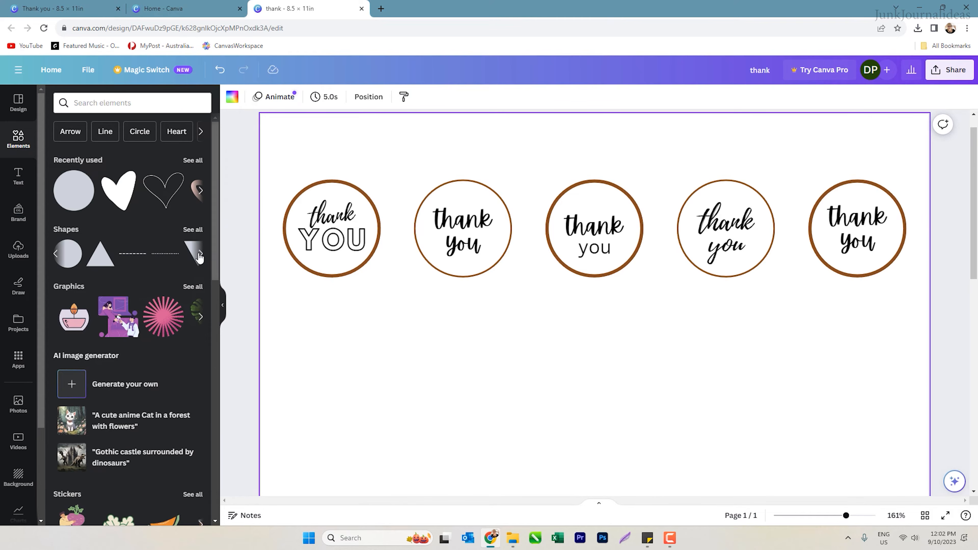
{"action": "scroll", "coordinate": [196, 261], "scroll_direction": "down", "scroll_amount": 1}
{"action": "scroll", "coordinate": [196, 261], "scroll_direction": "down", "scroll_amount": 10}
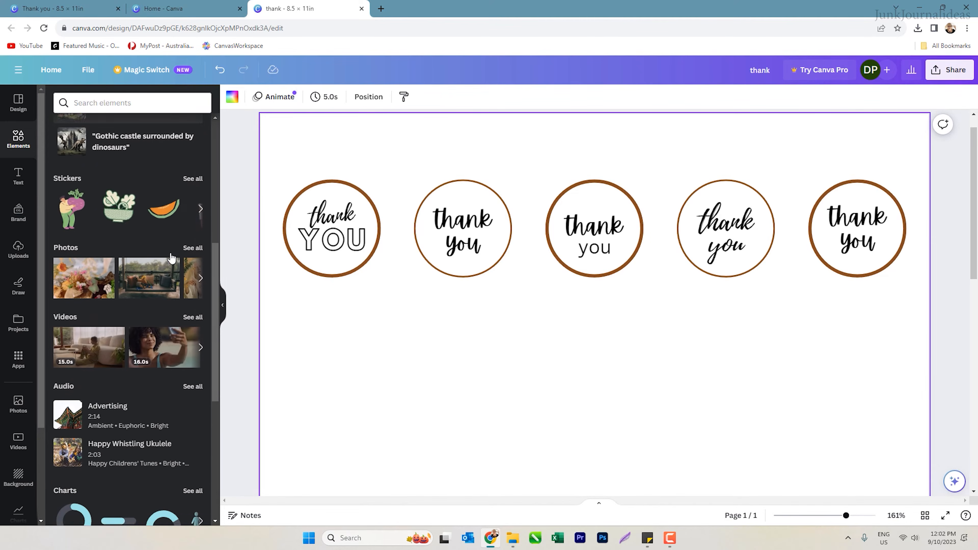
{"action": "scroll", "coordinate": [172, 261], "scroll_direction": "down", "scroll_amount": 8}
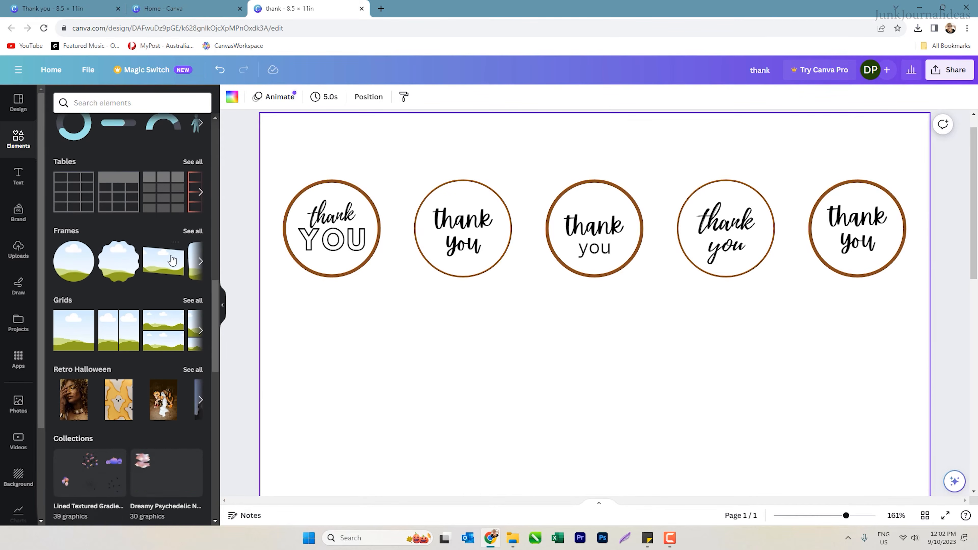
{"action": "scroll", "coordinate": [171, 261], "scroll_direction": "up", "scroll_amount": 12}
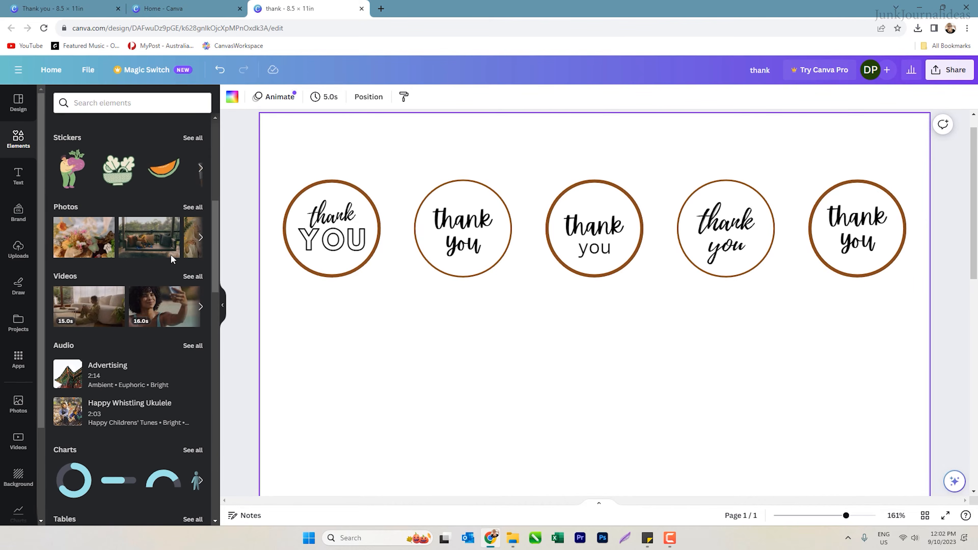
{"action": "scroll", "coordinate": [171, 254], "scroll_direction": "up", "scroll_amount": 5}
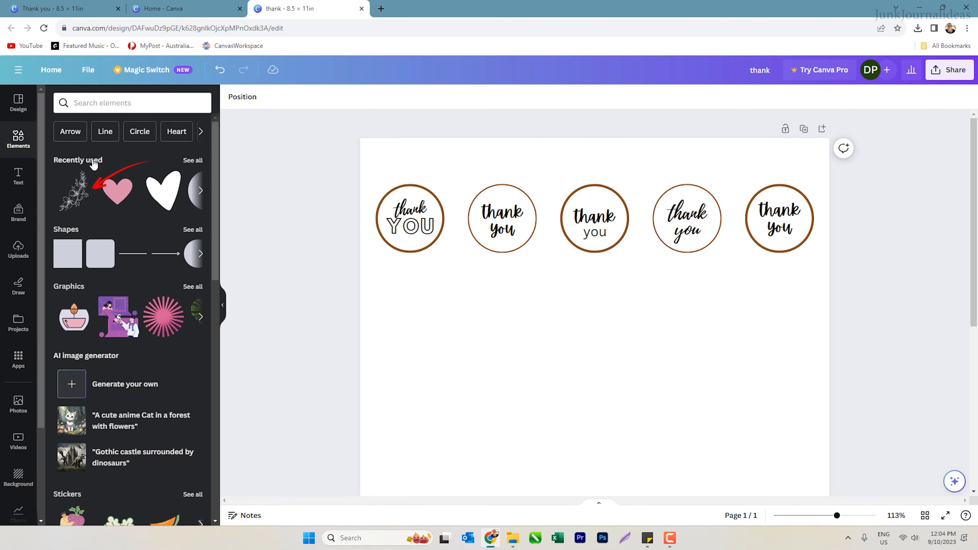
Add the line-art floral branch from the recently used elements, shrink and rotate it, and place it above the text in the fourth circle.
{"action": "left_click", "coordinate": [78, 197]}
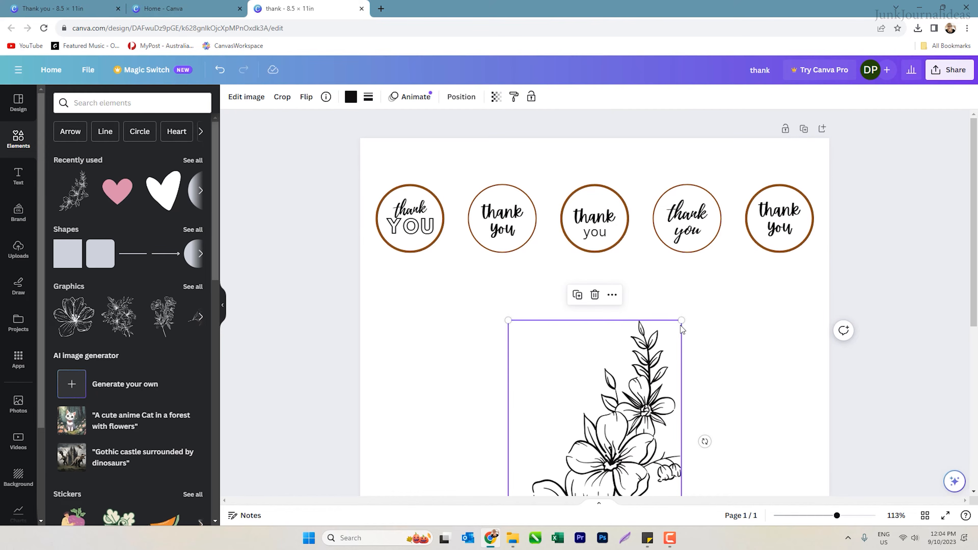
{"action": "left_click_drag", "start_coordinate": [682, 321], "coordinate": [614, 415]}
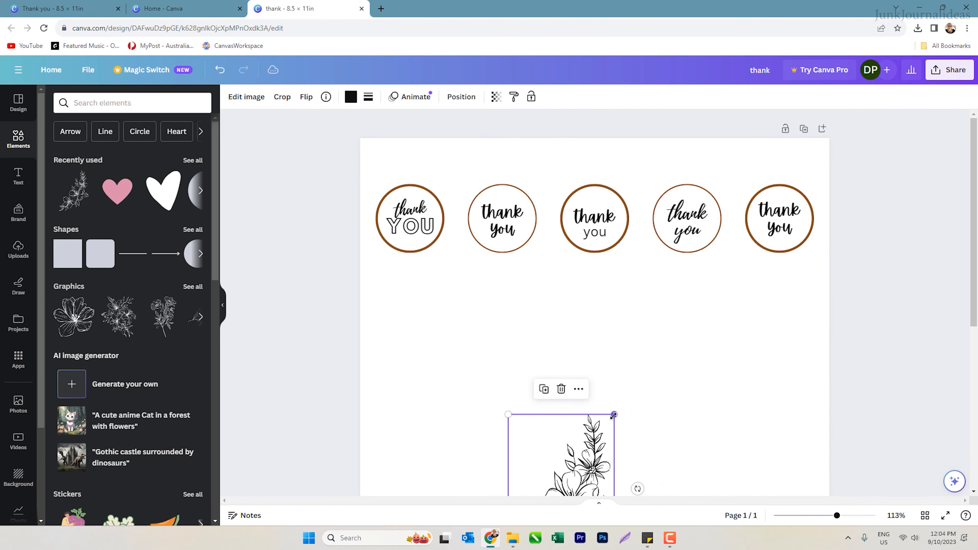
{"action": "left_click_drag", "start_coordinate": [561, 455], "coordinate": [590, 331]}
{"action": "left_click_drag", "start_coordinate": [643, 291], "coordinate": [605, 406]}
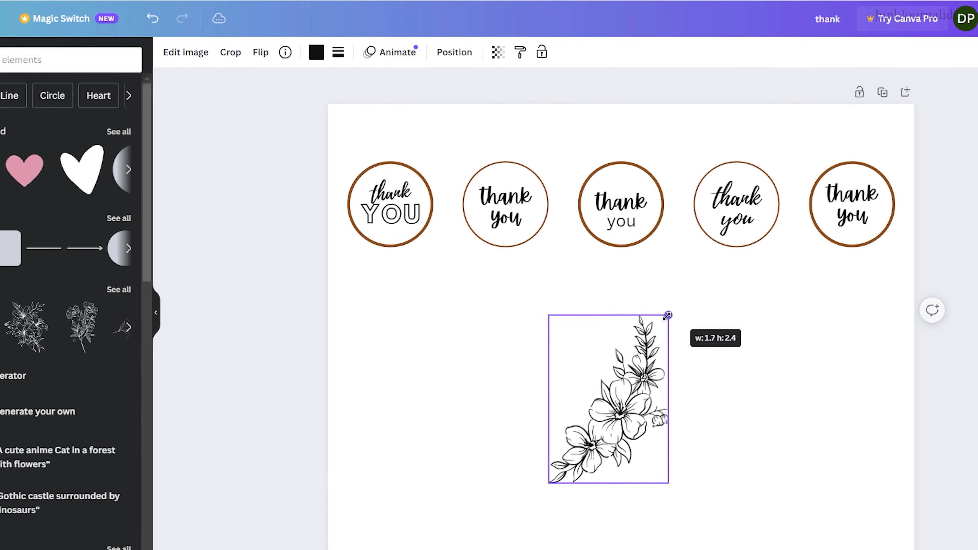
{"action": "left_click_drag", "start_coordinate": [591, 450], "coordinate": [628, 334]}
{"action": "left_click_drag", "start_coordinate": [614, 400], "coordinate": [624, 307]}
{"action": "left_click_drag", "start_coordinate": [625, 325], "coordinate": [744, 191]}
{"action": "left_click", "coordinate": [780, 253]}
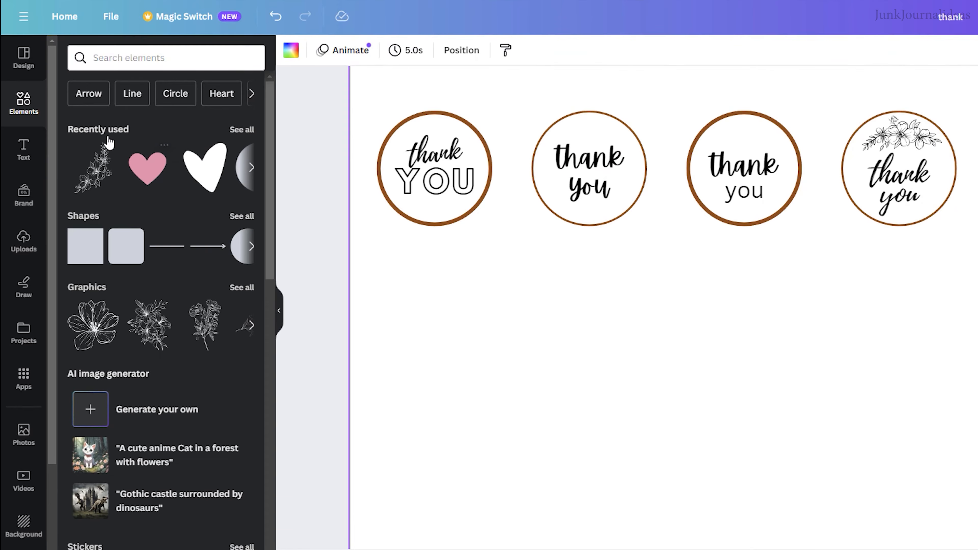
Add the recently used bee with a dashed trail, shrunk to fit above "thank" in the third circle.
{"action": "left_click", "coordinate": [113, 133]}
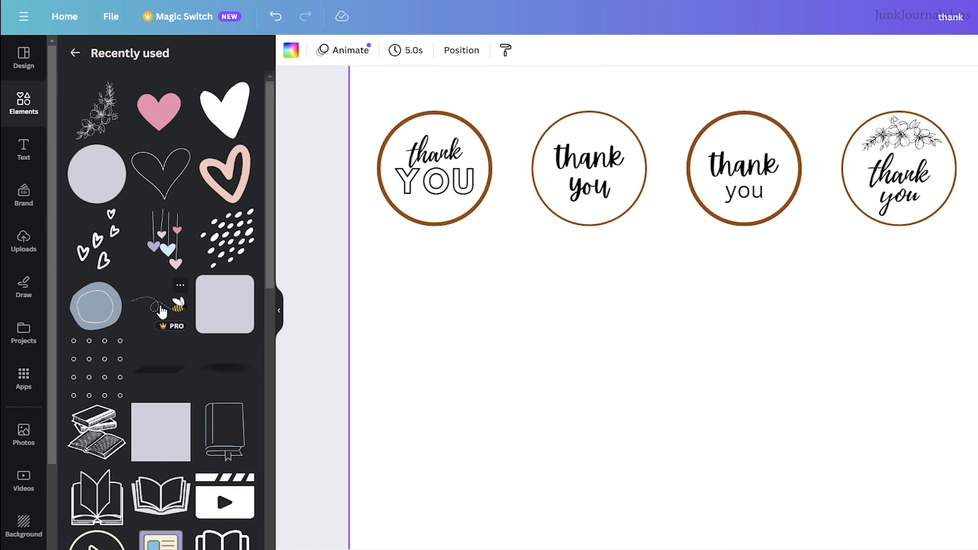
{"action": "left_click", "coordinate": [162, 310]}
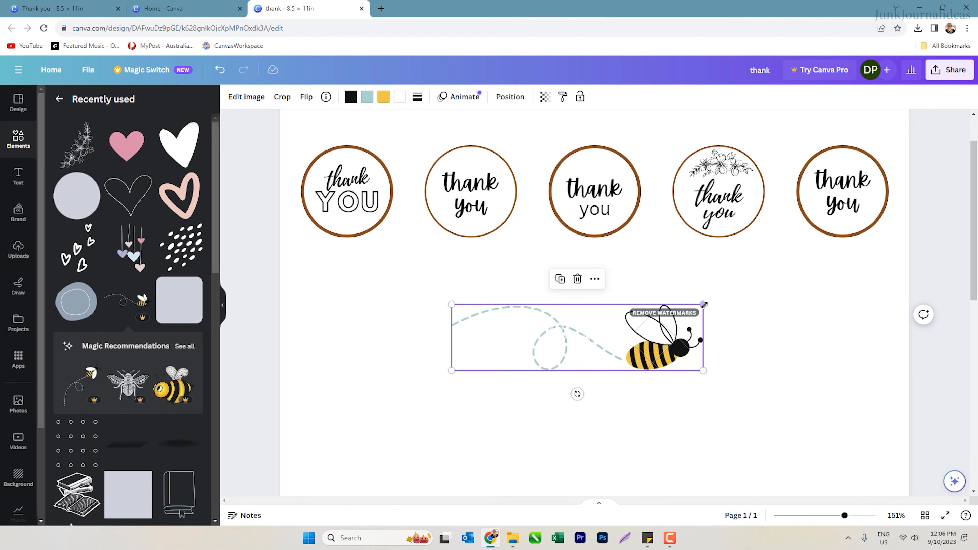
{"action": "left_click_drag", "start_coordinate": [705, 305], "coordinate": [563, 341]}
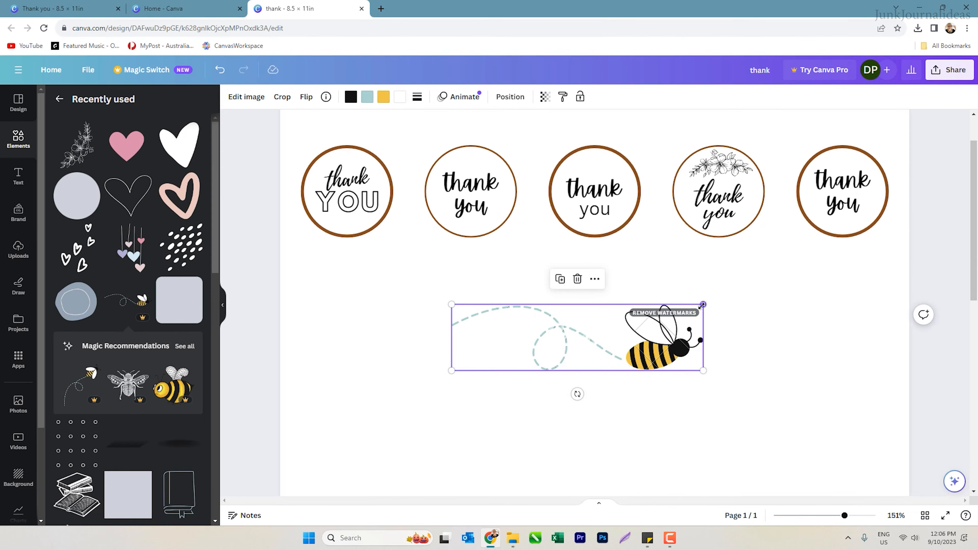
{"action": "left_click_drag", "start_coordinate": [814, 322], "coordinate": [625, 392]}
{"action": "left_click_drag", "start_coordinate": [579, 353], "coordinate": [624, 176]}
{"action": "left_click", "coordinate": [647, 271]}
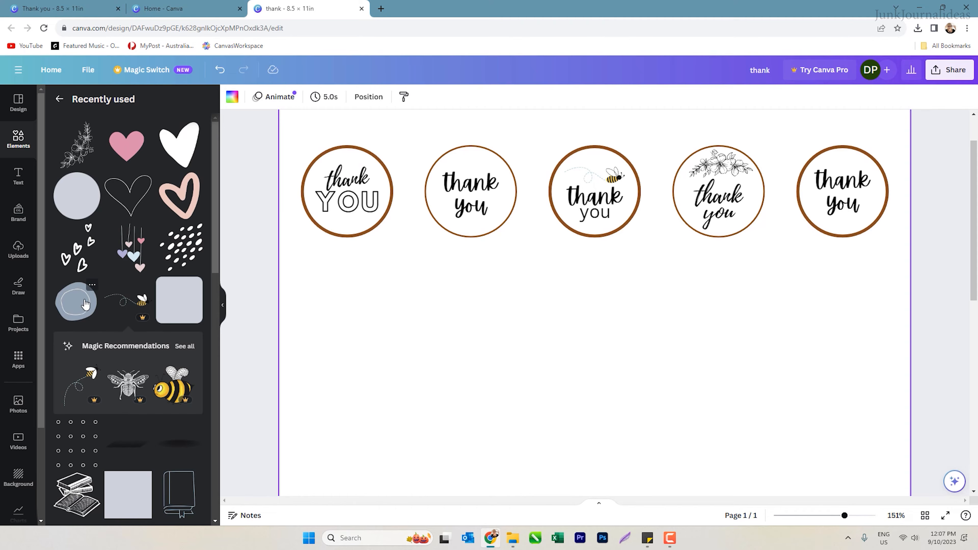
Add the grey-blue blob with an inner outline and shrink it to about sticker size below the first circle.
{"action": "left_click_drag", "start_coordinate": [86, 305], "coordinate": [407, 201]}
{"action": "left_click_drag", "start_coordinate": [533, 146], "coordinate": [386, 281]}
{"action": "left_click_drag", "start_coordinate": [333, 323], "coordinate": [352, 292]}
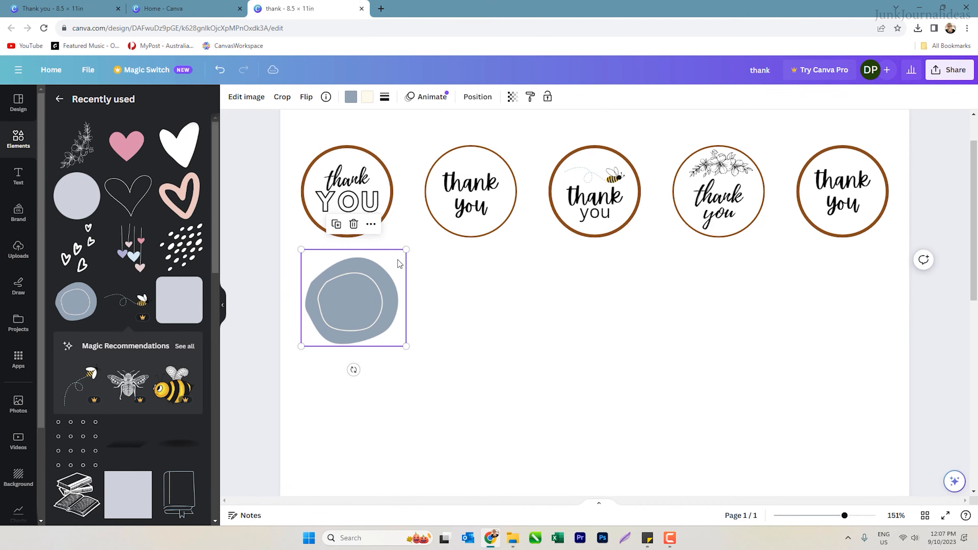
Recolor the blob with the document's brown and fit it inside the first circle around the text.
{"action": "left_click", "coordinate": [357, 97]}
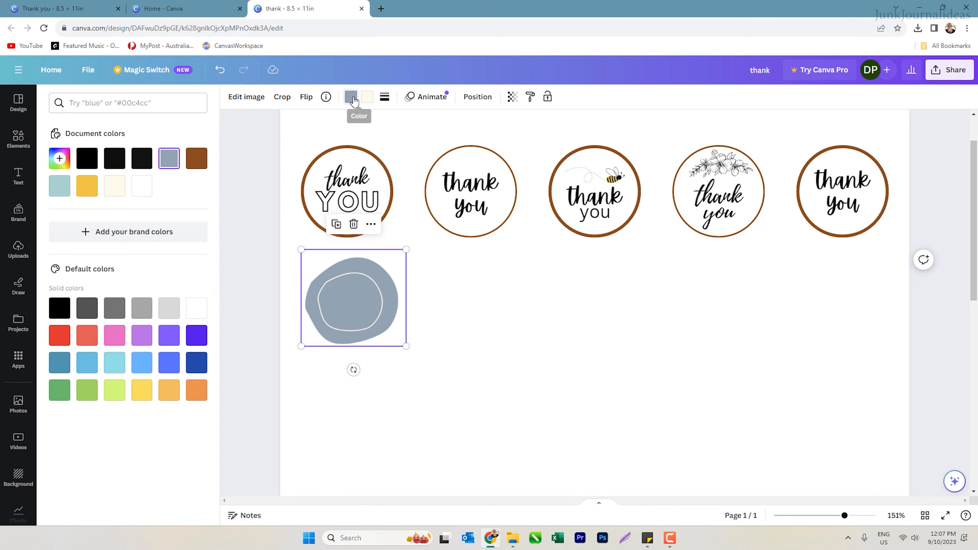
{"action": "left_click", "coordinate": [192, 161]}
{"action": "left_click_drag", "start_coordinate": [406, 250], "coordinate": [369, 284]}
{"action": "mouse_move", "coordinate": [330, 331]}
{"action": "left_mouse_down"}
{"action": "mouse_move", "coordinate": [355, 289]}
{"action": "mouse_move", "coordinate": [342, 206]}
{"action": "mouse_move", "coordinate": [390, 227]}
{"action": "mouse_move", "coordinate": [345, 219]}
{"action": "left_mouse_up"}
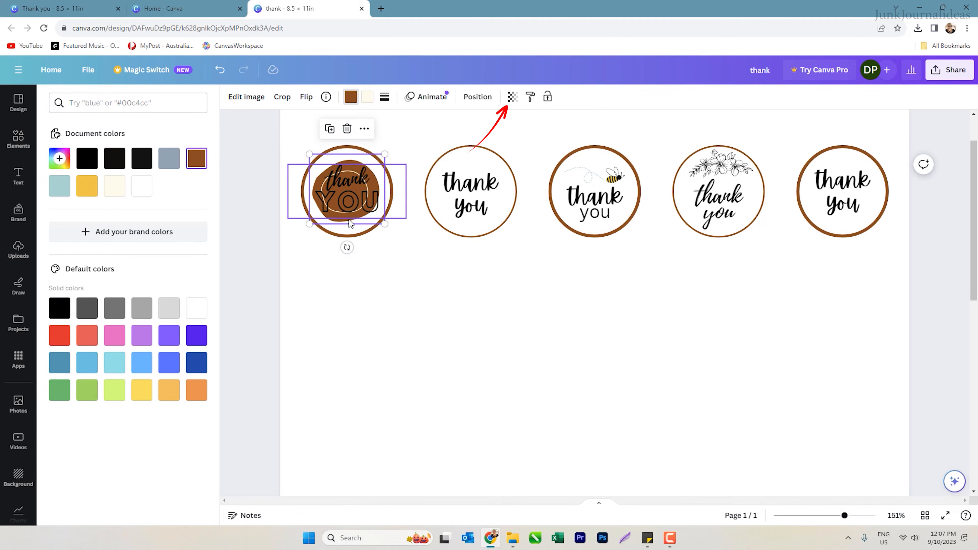
Set the brown blob's transparency to 50.
{"action": "left_click", "coordinate": [512, 97]}
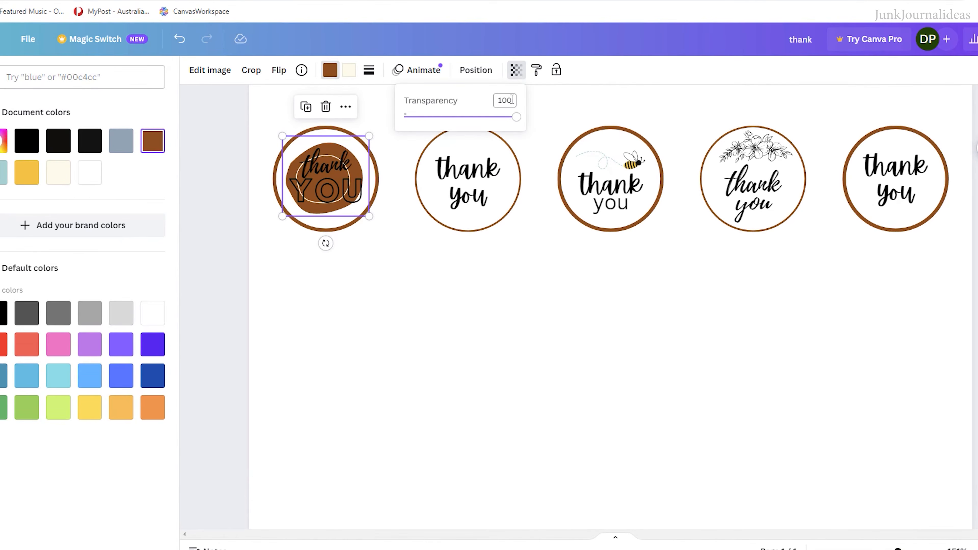
{"action": "left_click", "coordinate": [512, 99]}
{"action": "left_click_drag", "start_coordinate": [513, 101], "coordinate": [498, 101]}
{"action": "key", "text": "BackSpace"}
{"action": "type", "text": "50"}
{"action": "left_click", "coordinate": [456, 324]}
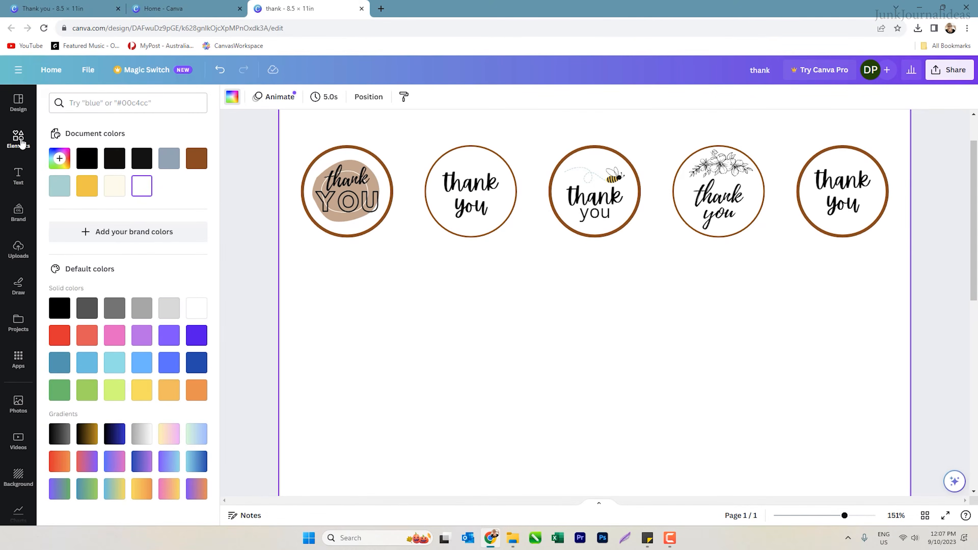
Add the solid heart from the recently used elements and shrink it to a small accent beside "you" in the second circle.
{"action": "left_click", "coordinate": [18, 137]}
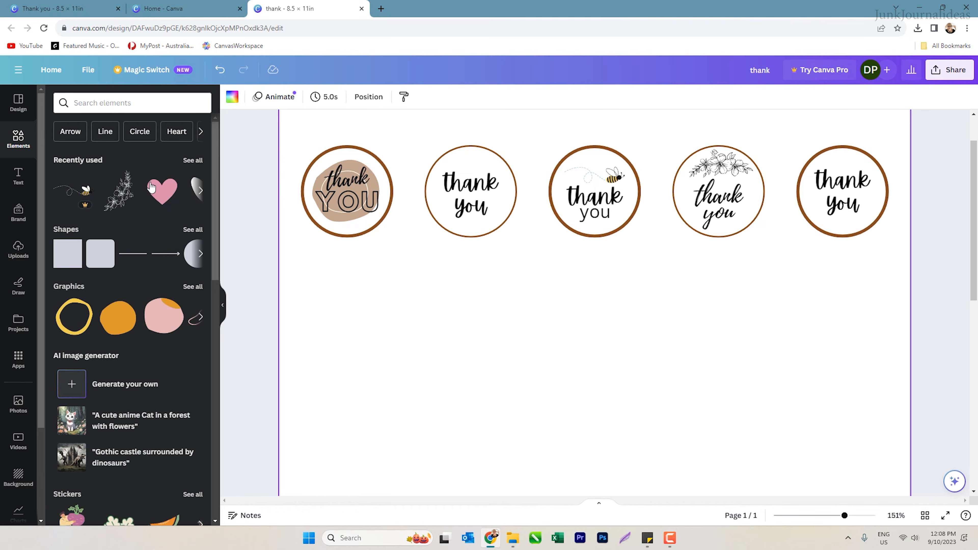
{"action": "left_click", "coordinate": [192, 160]}
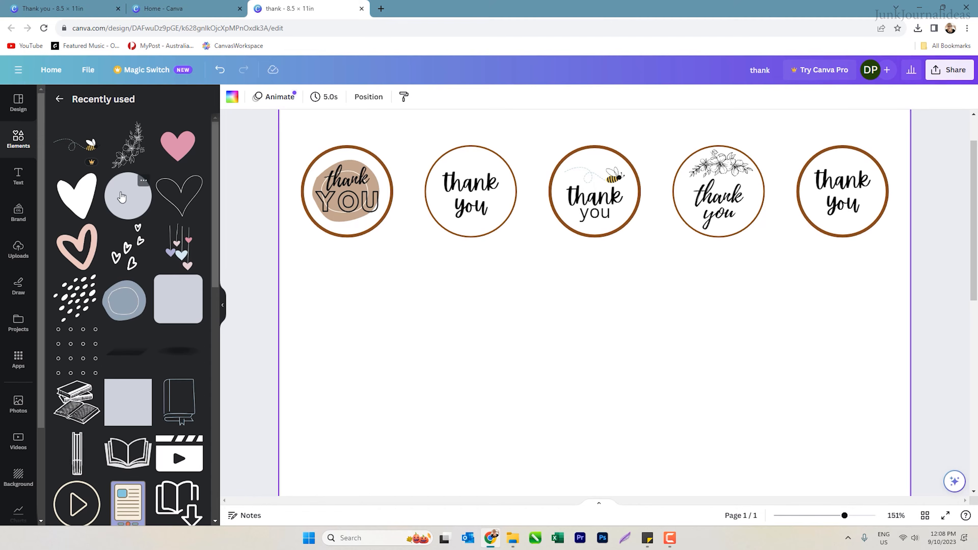
{"action": "left_click", "coordinate": [82, 205]}
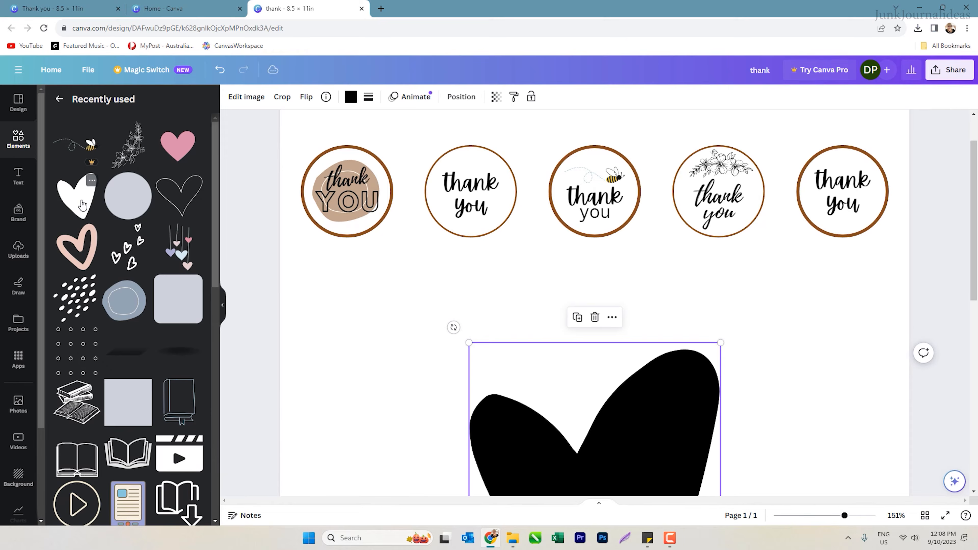
{"action": "left_click_drag", "start_coordinate": [720, 343], "coordinate": [673, 400]}
{"action": "left_click_drag", "start_coordinate": [641, 433], "coordinate": [662, 285]}
{"action": "left_click_drag", "start_coordinate": [690, 247], "coordinate": [503, 468]}
{"action": "left_click_drag", "start_coordinate": [497, 479], "coordinate": [445, 207]}
Recolor the heart to the left of "you" in the second circle with the document's brown.
{"action": "left_click", "coordinate": [530, 236]}
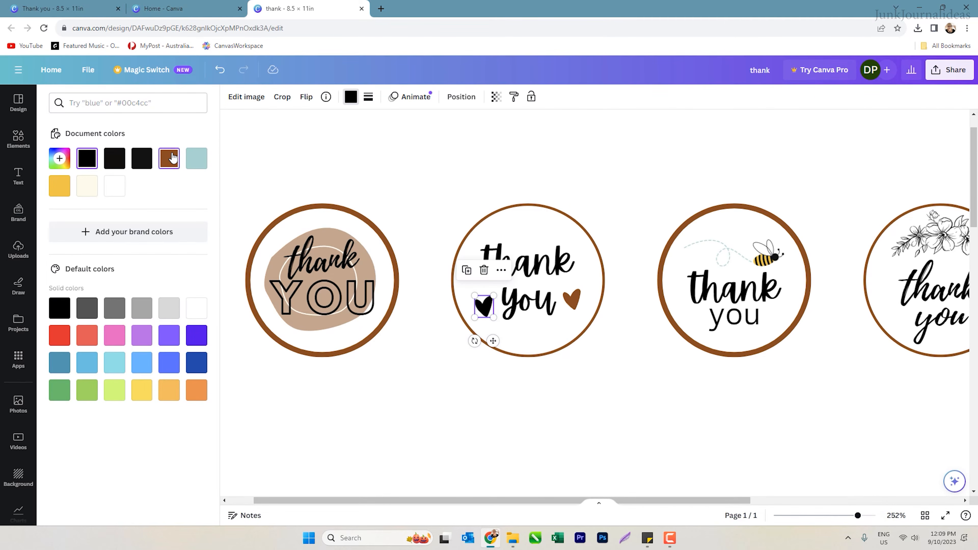
{"action": "left_click", "coordinate": [172, 158]}
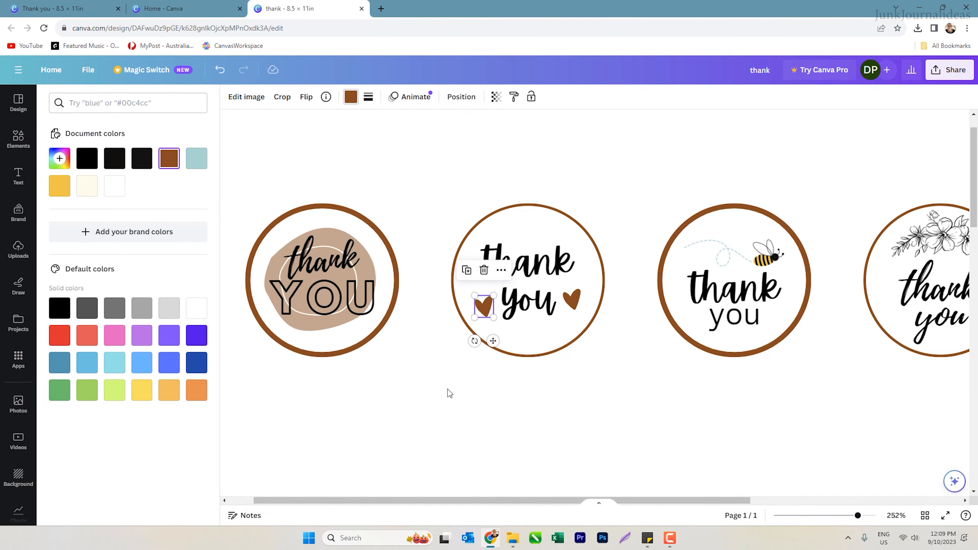
{"action": "left_click", "coordinate": [544, 418]}
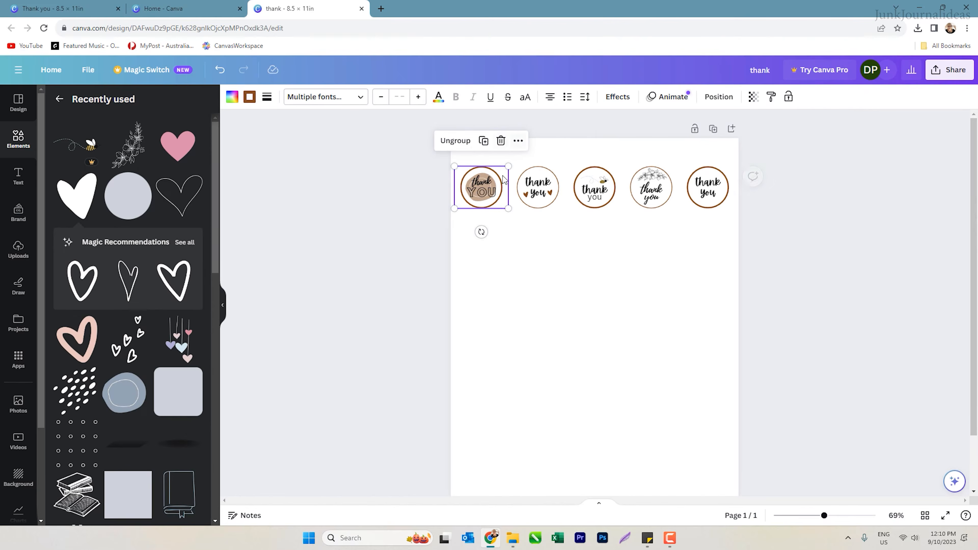
Group the five finished stickers into a single row.
{"action": "left_click", "coordinate": [457, 133]}
{"action": "left_click_drag", "start_coordinate": [454, 154], "coordinate": [731, 210]}
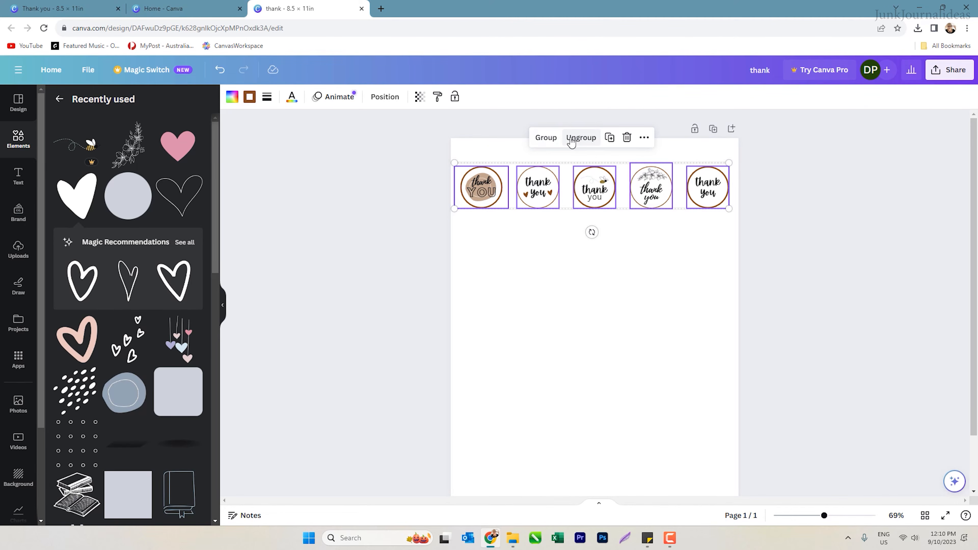
{"action": "left_click", "coordinate": [545, 138]}
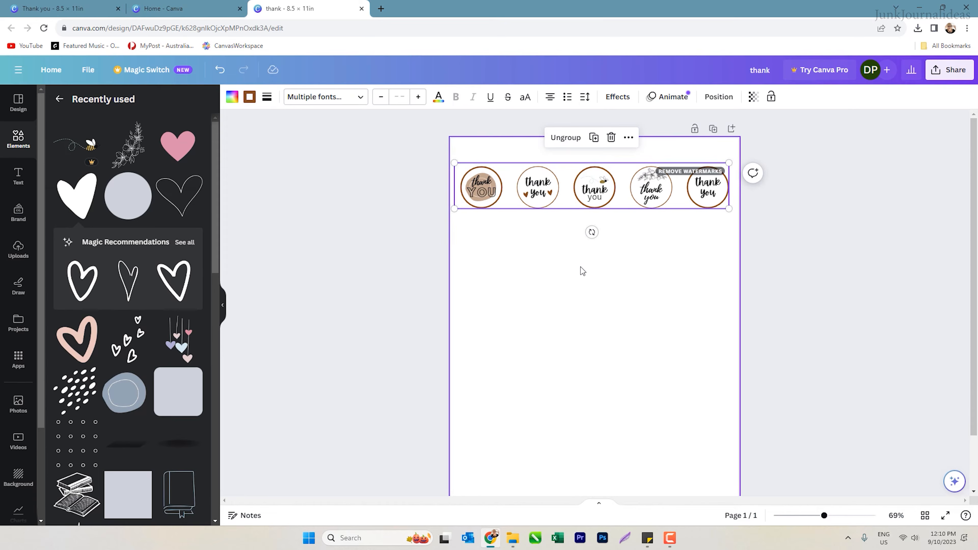
Duplicate the grouped sticker row down the page to make six evenly spaced rows.
{"action": "key", "text": "ctrl+d"}
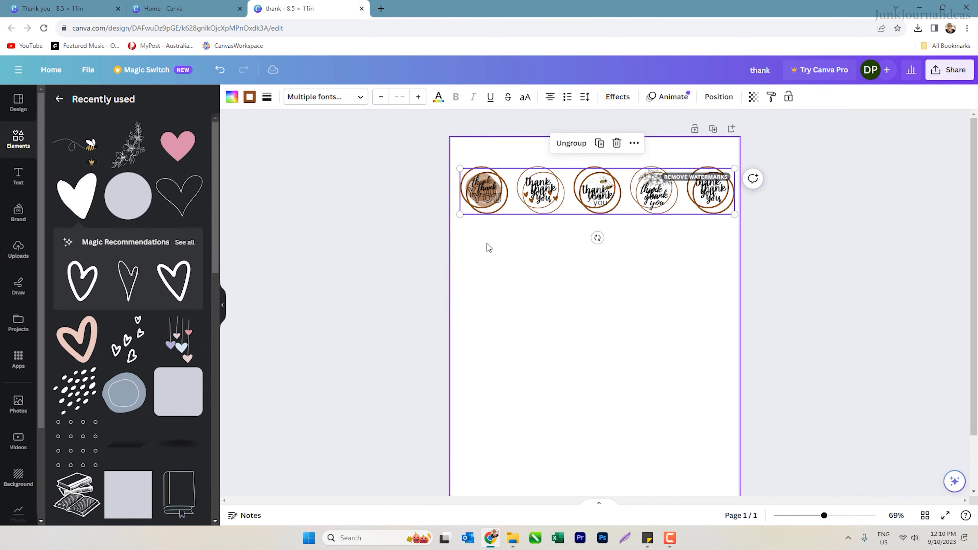
{"action": "left_click_drag", "start_coordinate": [501, 203], "coordinate": [487, 293]}
{"action": "key", "text": "ctrl+d"}
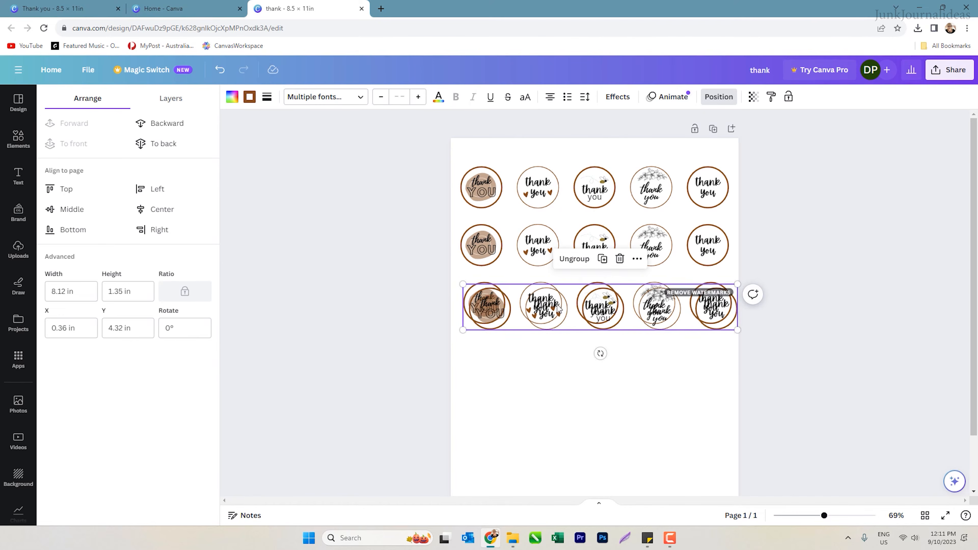
{"action": "left_click_drag", "start_coordinate": [551, 317], "coordinate": [480, 480]}
{"action": "key", "text": "ctrl+d"}
{"action": "key", "text": "ctrl+d"}
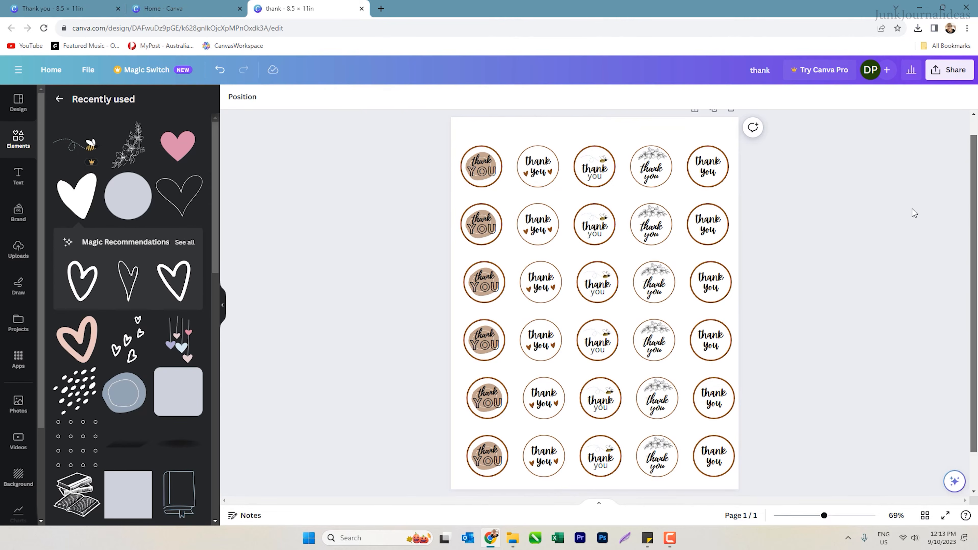
Align all six sticker rows to their left edges.
{"action": "mouse_move", "coordinate": [397, 139]}
{"action": "left_mouse_down"}
{"action": "mouse_move", "coordinate": [460, 249]}
{"action": "mouse_move", "coordinate": [502, 443]}
{"action": "mouse_move", "coordinate": [517, 466]}
{"action": "left_mouse_up"}
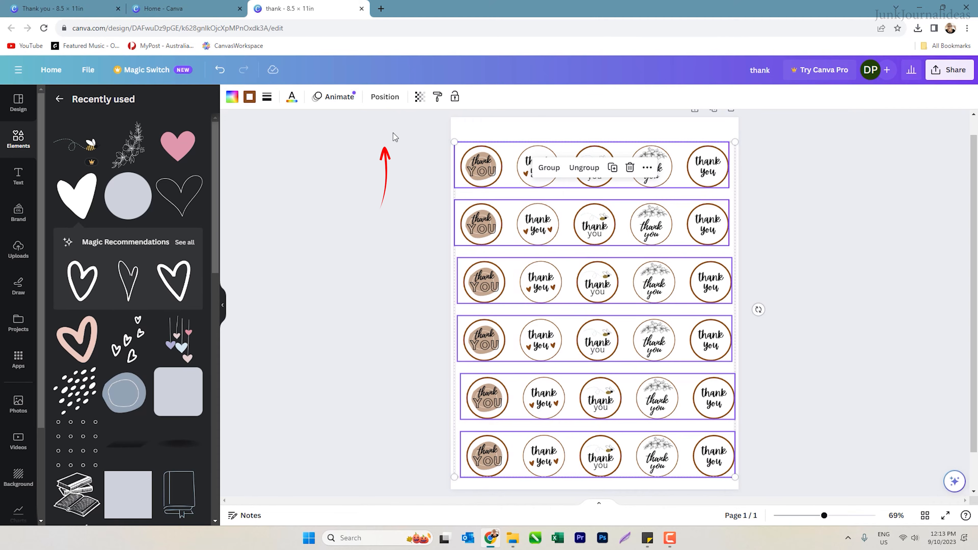
{"action": "left_click", "coordinate": [386, 97]}
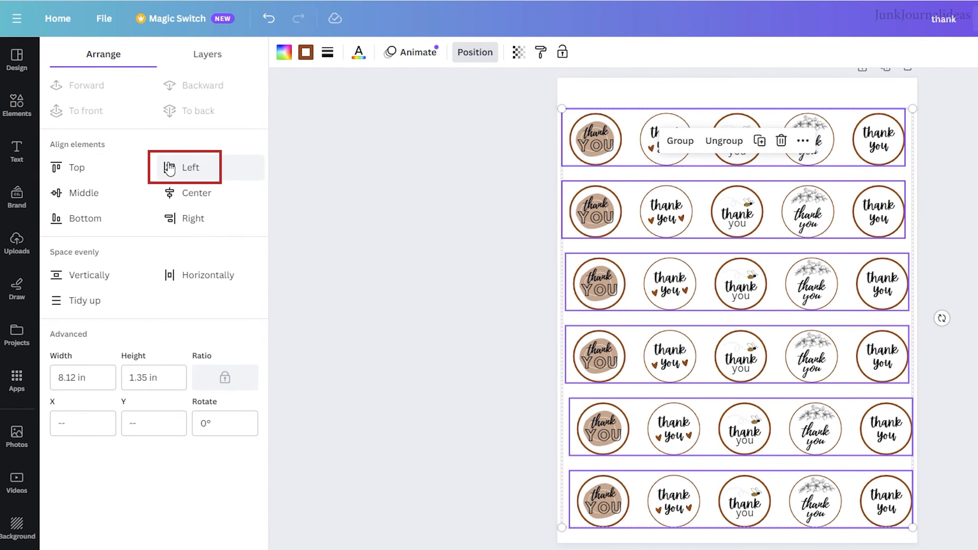
{"action": "left_click", "coordinate": [146, 189]}
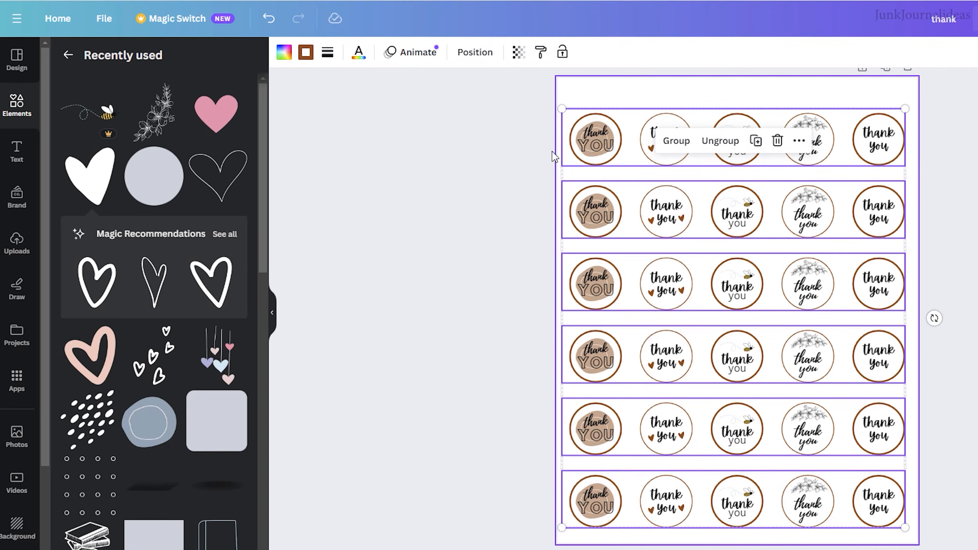
{"action": "left_click", "coordinate": [589, 98]}
Select all six rows and move them up so the margins above and below are equal.
{"action": "scroll", "coordinate": [612, 131], "scroll_direction": "down", "scroll_amount": 1}
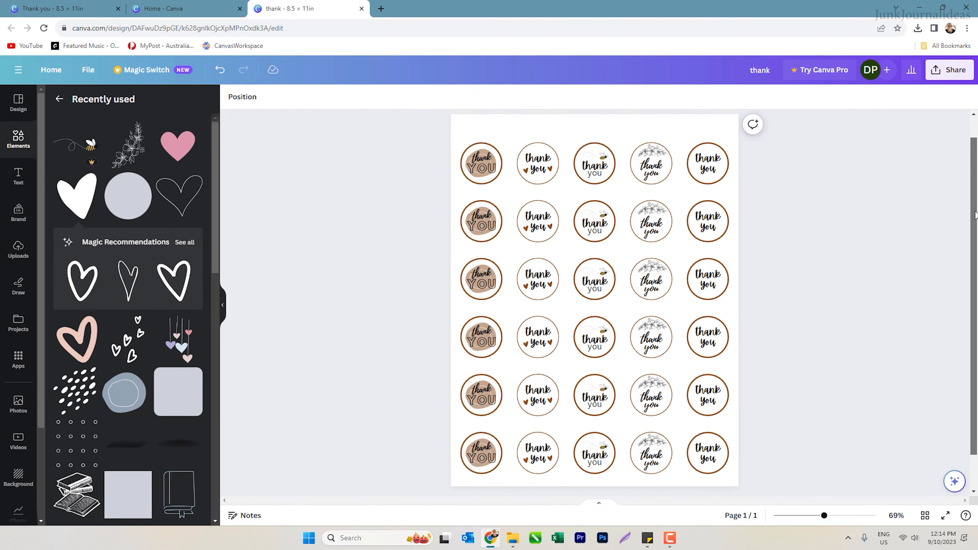
{"action": "left_click_drag", "start_coordinate": [419, 155], "coordinate": [548, 457]}
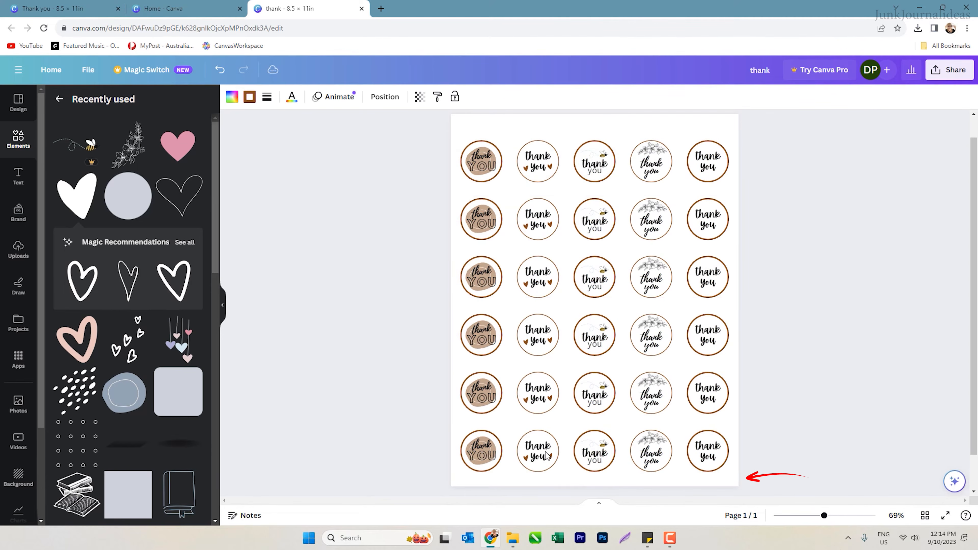
{"action": "key", "text": "ctrl+a"}
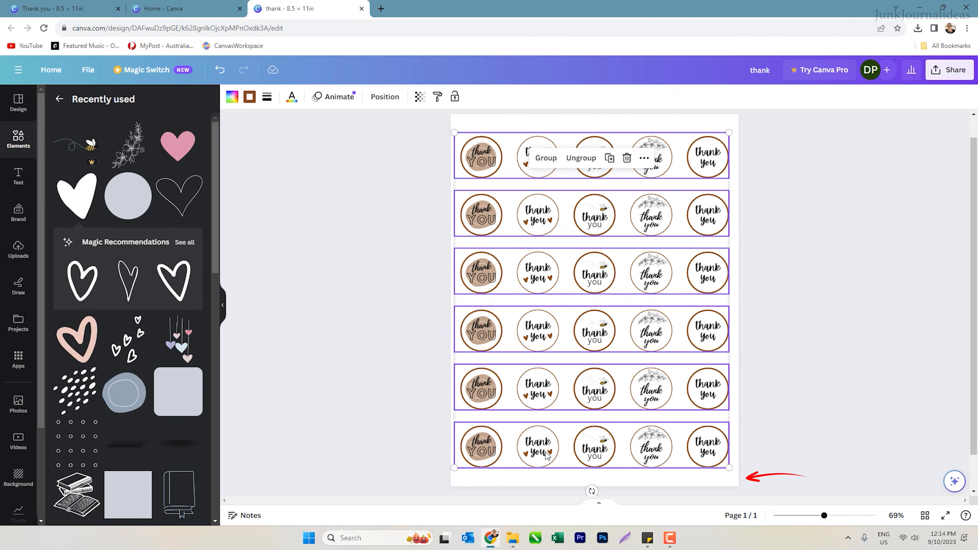
Reselect the six sticker rows and nudge them slightly higher on the page.
{"action": "left_click", "coordinate": [654, 486]}
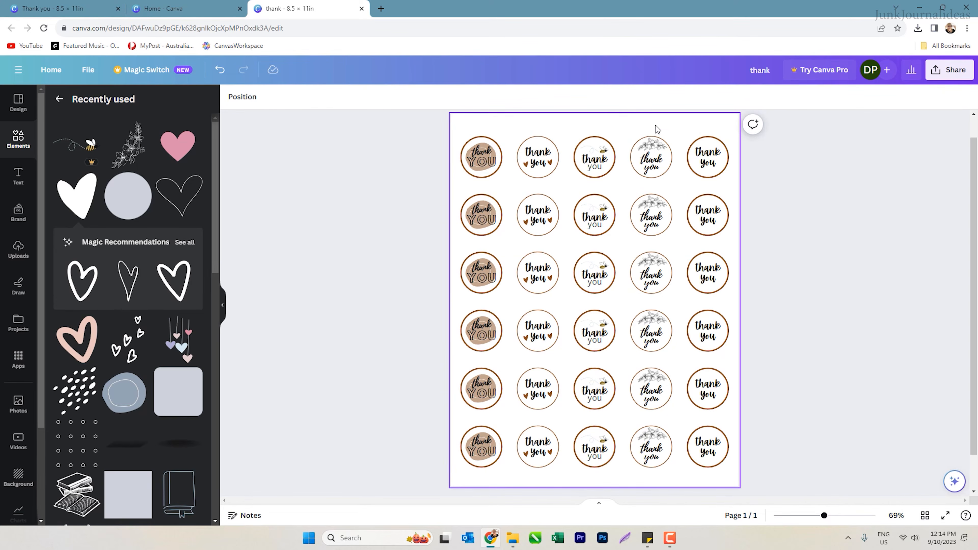
{"action": "left_click_drag", "start_coordinate": [400, 133], "coordinate": [571, 453]}
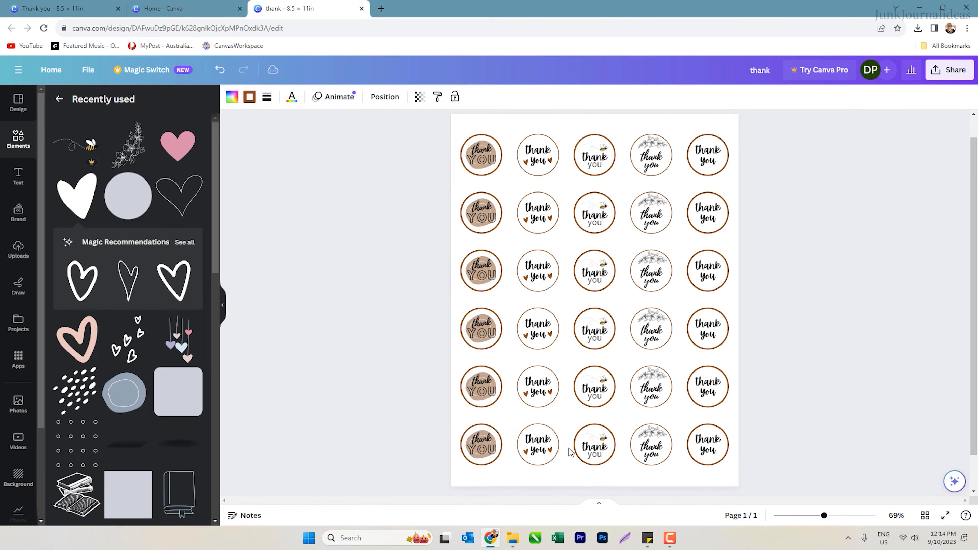
{"action": "left_click", "coordinate": [880, 338]}
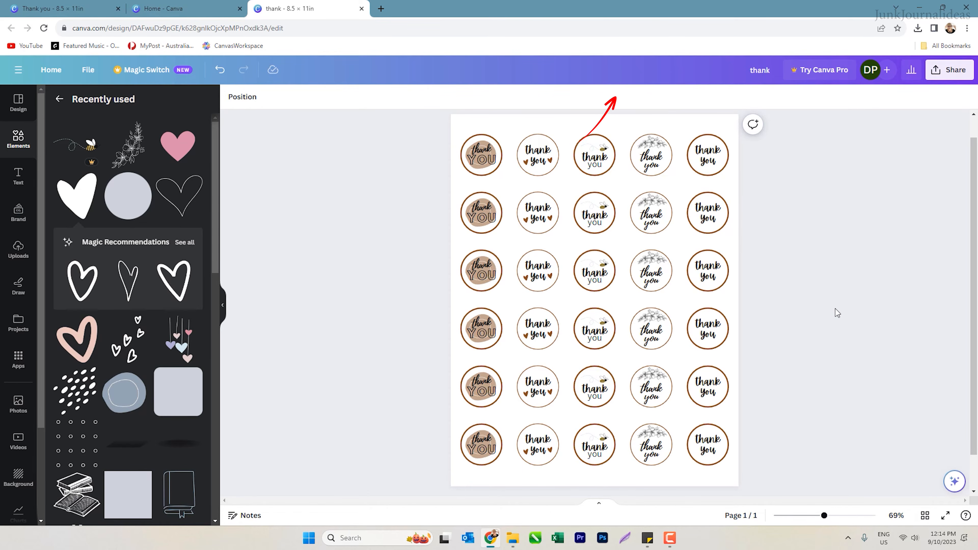
Rename the design as thank you stickers 8.5x11.
{"action": "left_click", "coordinate": [771, 68]}
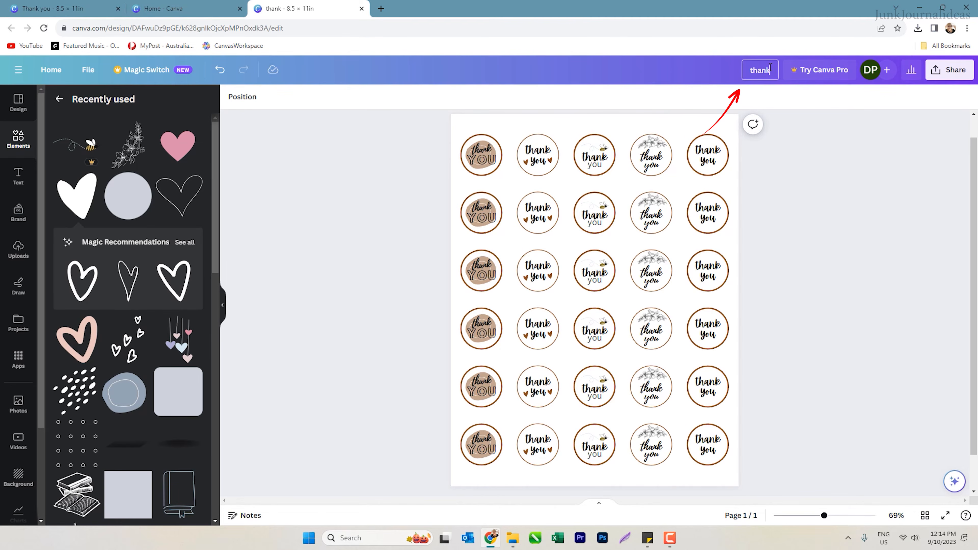
{"action": "key", "text": "ctrl+a"}
{"action": "type", "text": "t"}
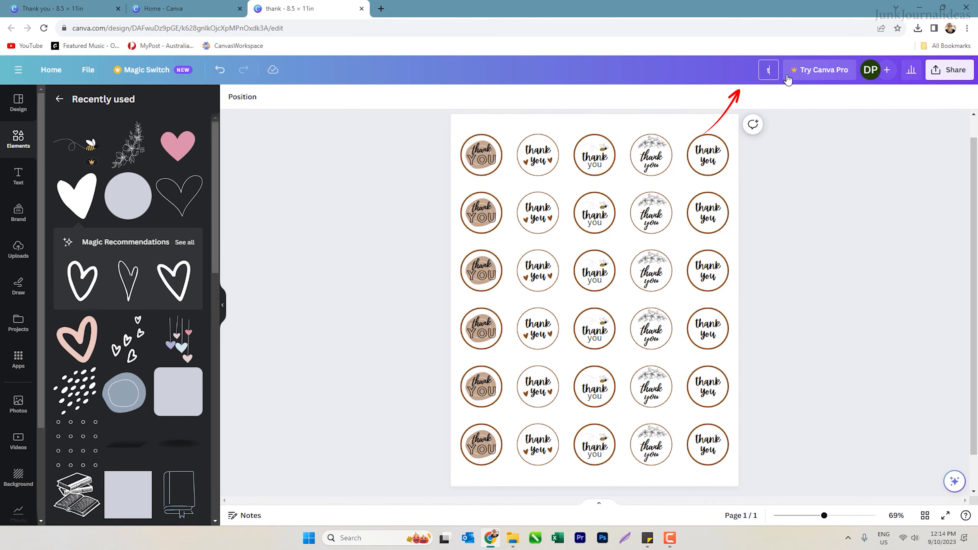
{"action": "type", "text": "hank you stic"}
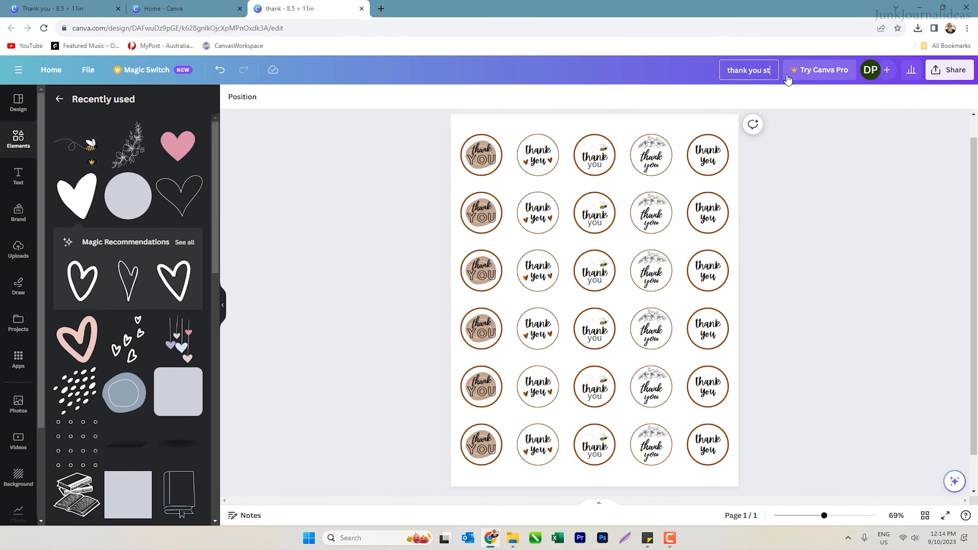
{"action": "type", "text": "ker"}
{"action": "type", "text": "8.5x1"}
{"action": "type", "text": "1"}
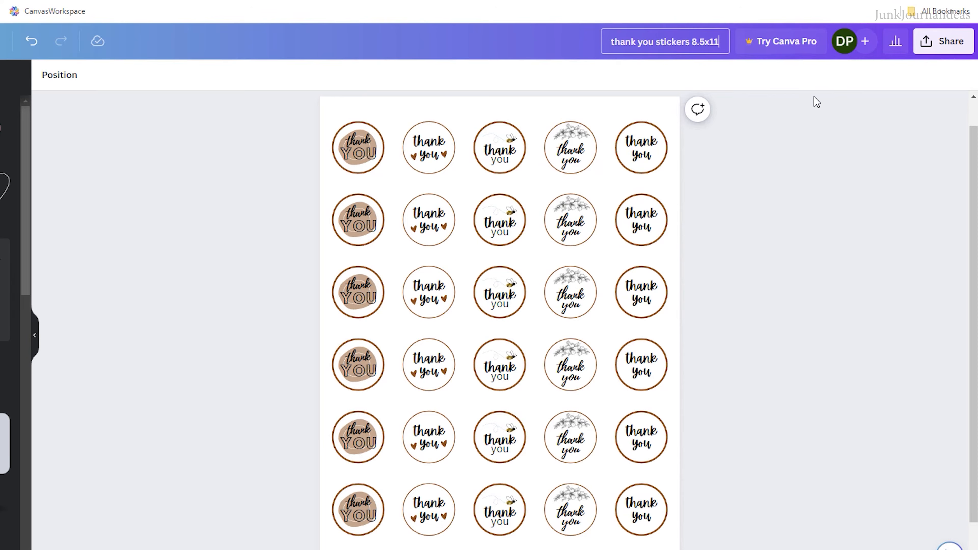
{"action": "left_click", "coordinate": [797, 123]}
Request a download of the renamed sticker sheet as a PNG.
{"action": "left_click", "coordinate": [939, 45]}
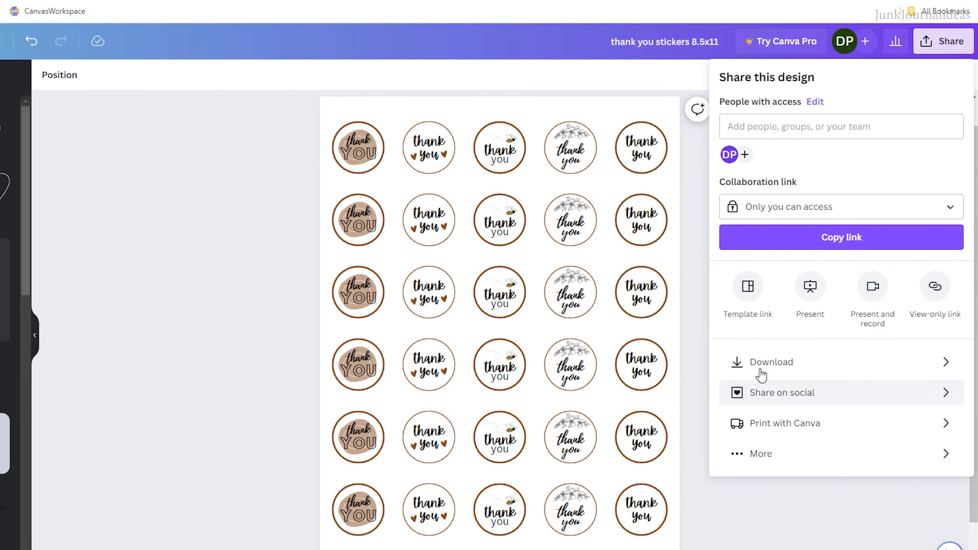
{"action": "left_click", "coordinate": [755, 362]}
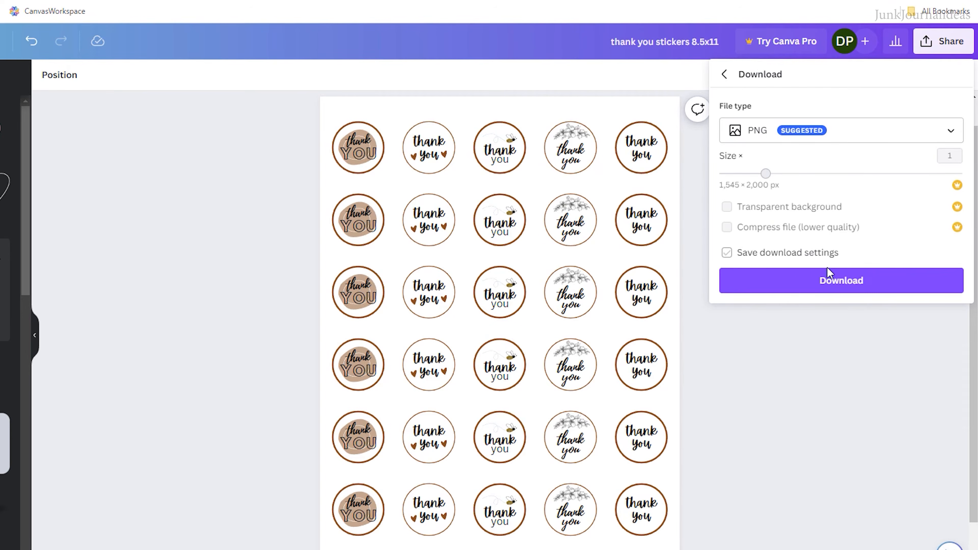
{"action": "left_click", "coordinate": [823, 287]}
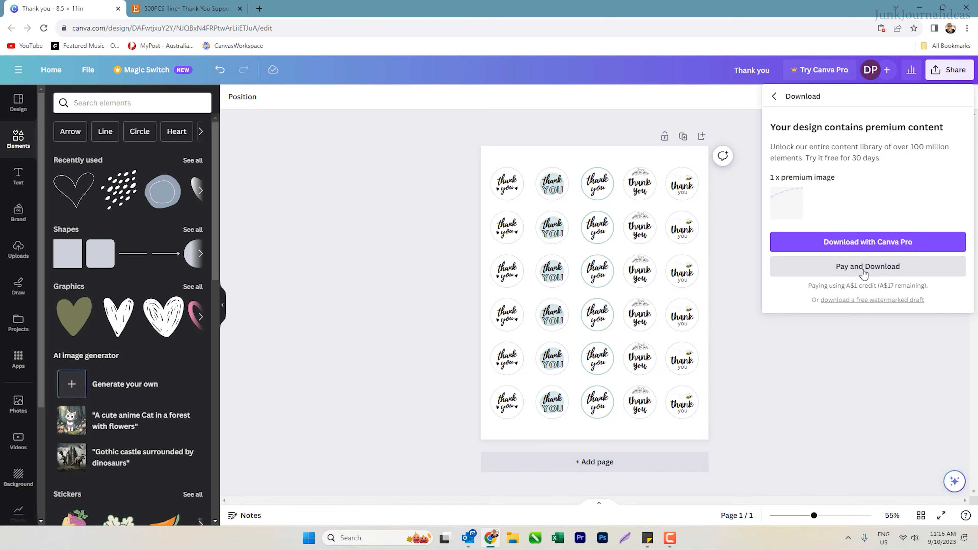
Purchase the premium image in the Thank you design with A$1 of account credit.
{"action": "left_click", "coordinate": [886, 272]}
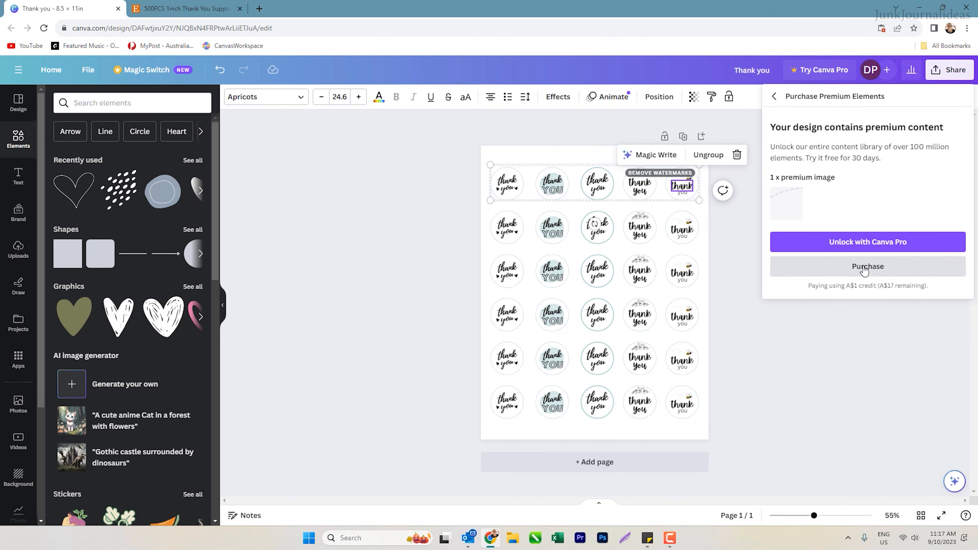
{"action": "left_click", "coordinate": [865, 268]}
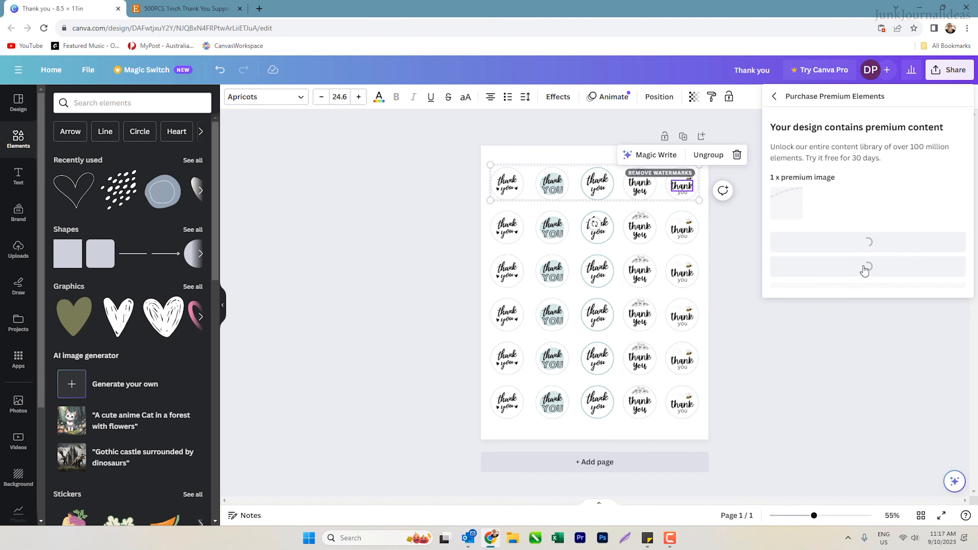
{"action": "left_click", "coordinate": [868, 153]}
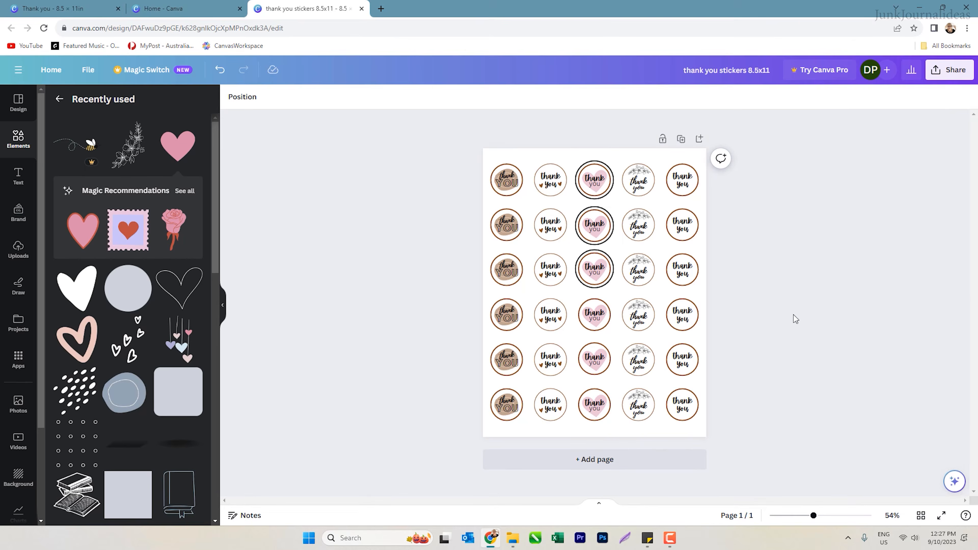
Download the heart version of the sticker sheet as a PNG and show the saved file in its folder.
{"action": "left_click", "coordinate": [945, 74]}
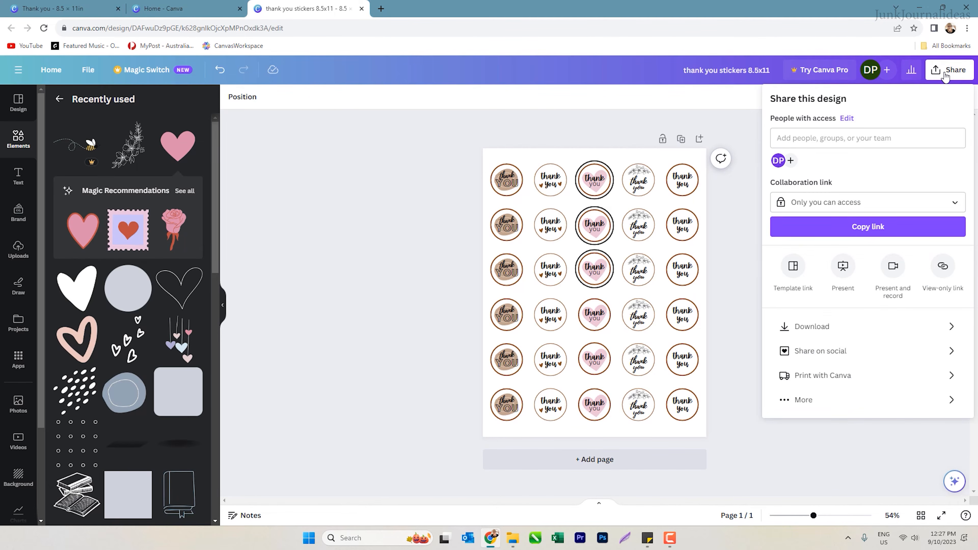
{"action": "left_click", "coordinate": [809, 328]}
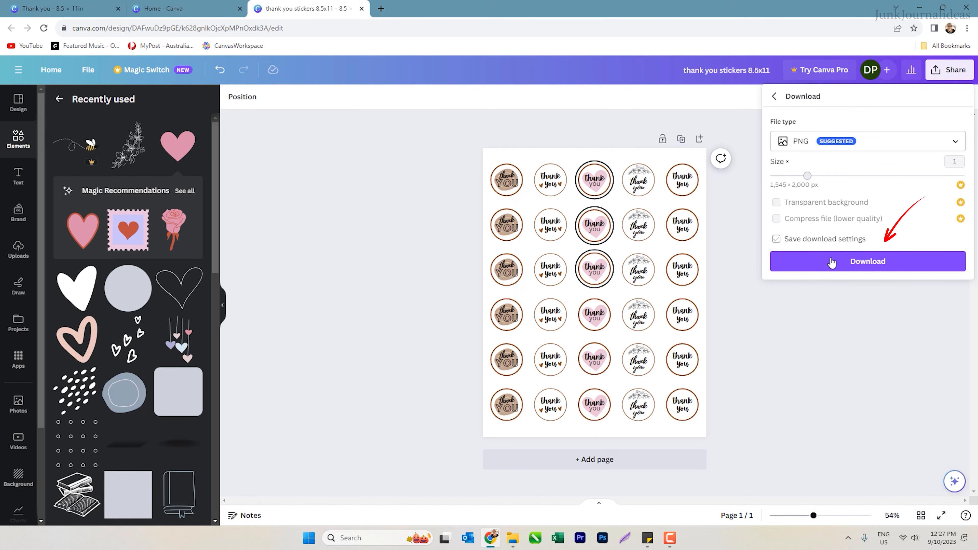
{"action": "left_click", "coordinate": [834, 265]}
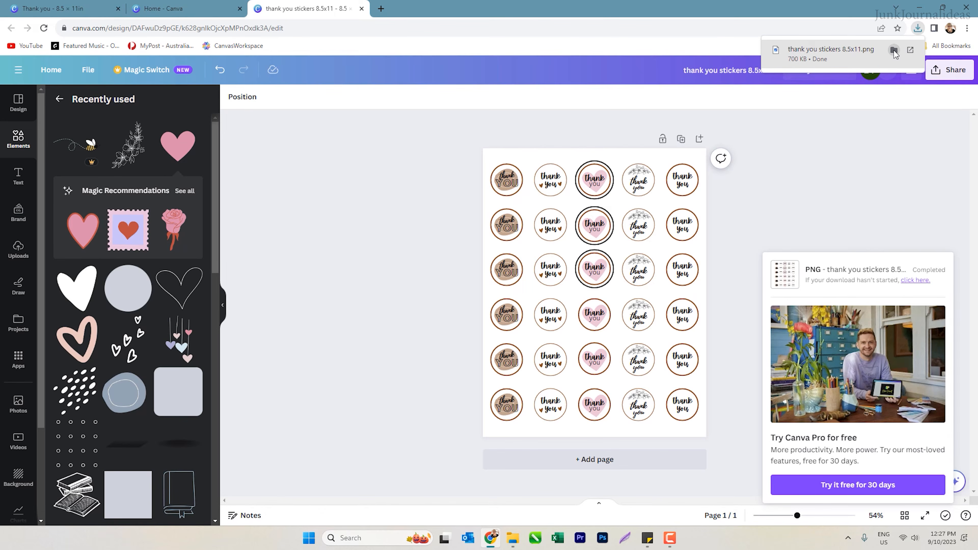
{"action": "left_click", "coordinate": [895, 51]}
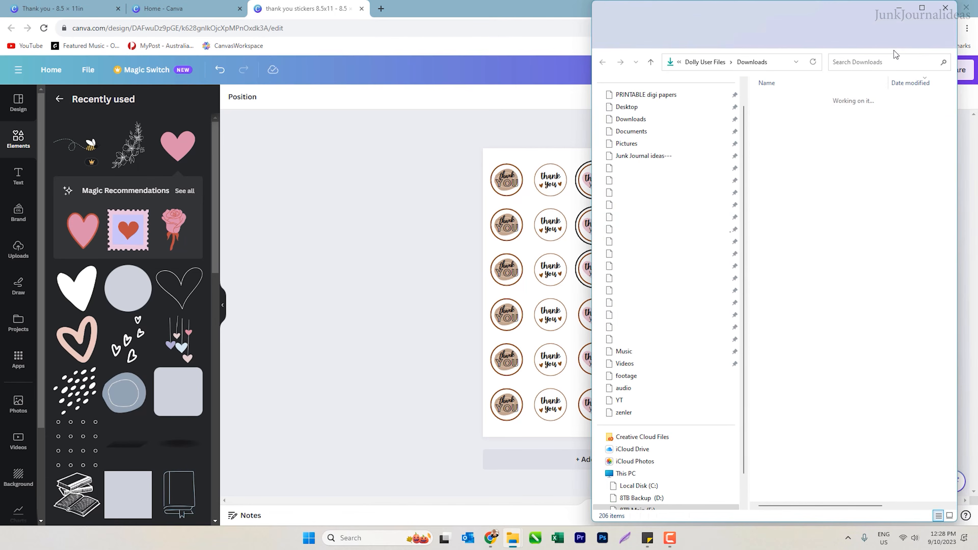